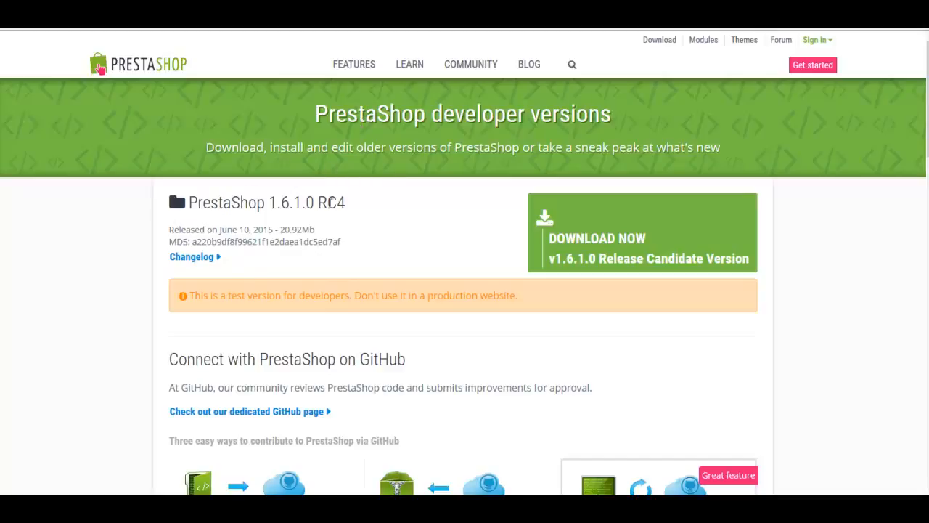
- Download the PrestaShop 1.6.1.0 release candidate zip and save it to disk
left_click_drag(233, 231, 302, 231)
left_click(183, 298)
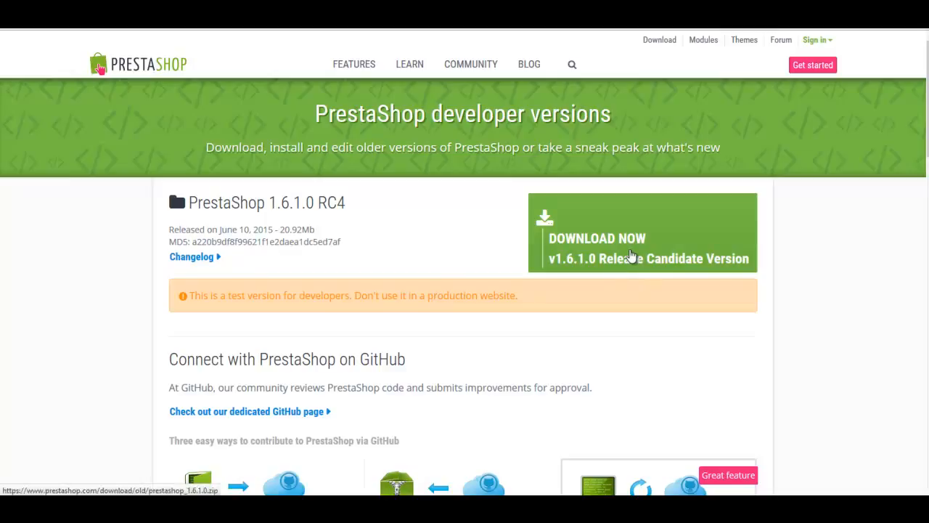
left_click(631, 256)
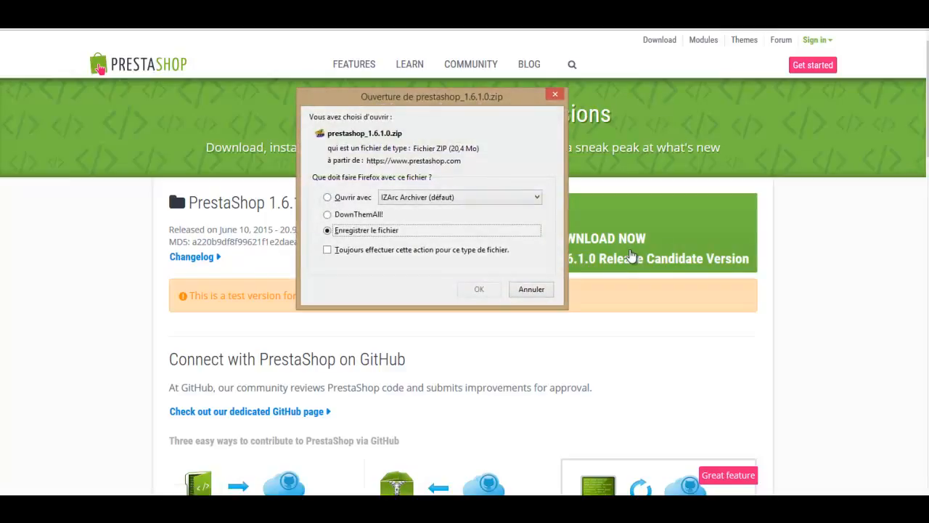
left_click(477, 290)
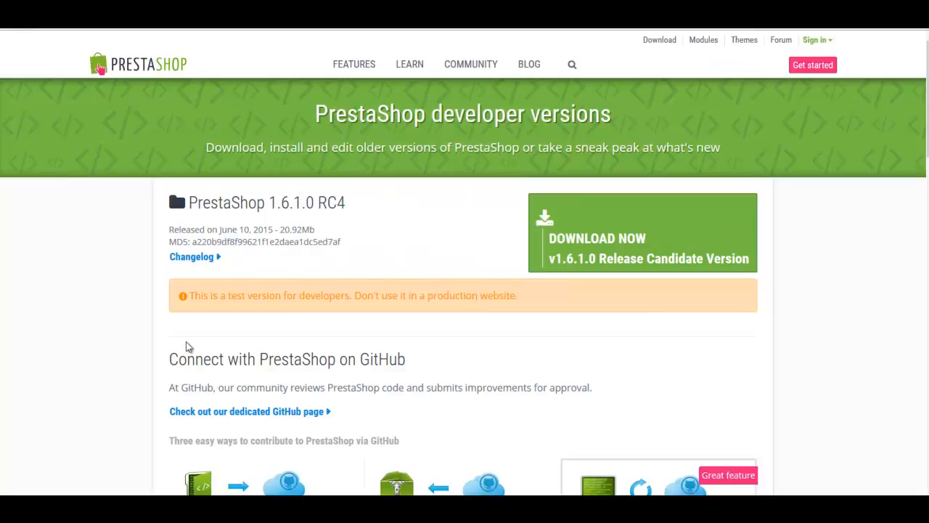
scroll(101, 380, "down", 3)
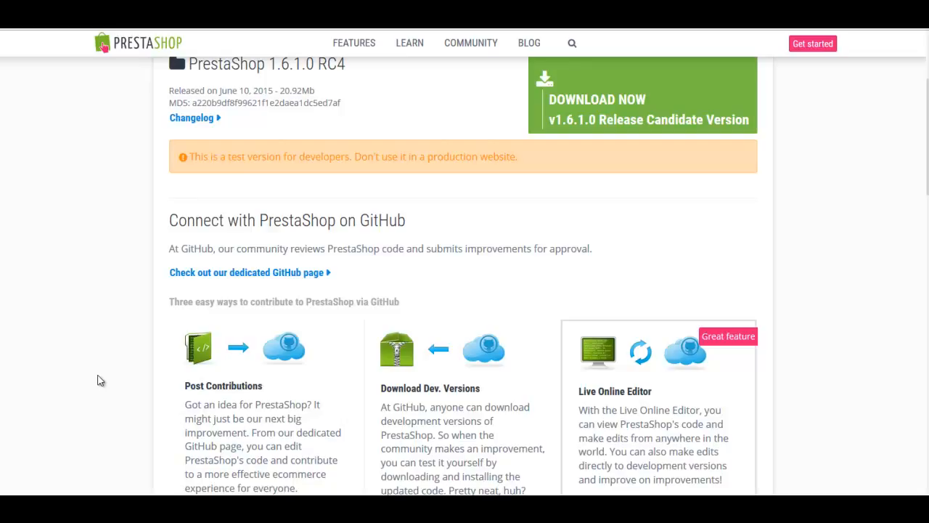
scroll(101, 380, "down", 1)
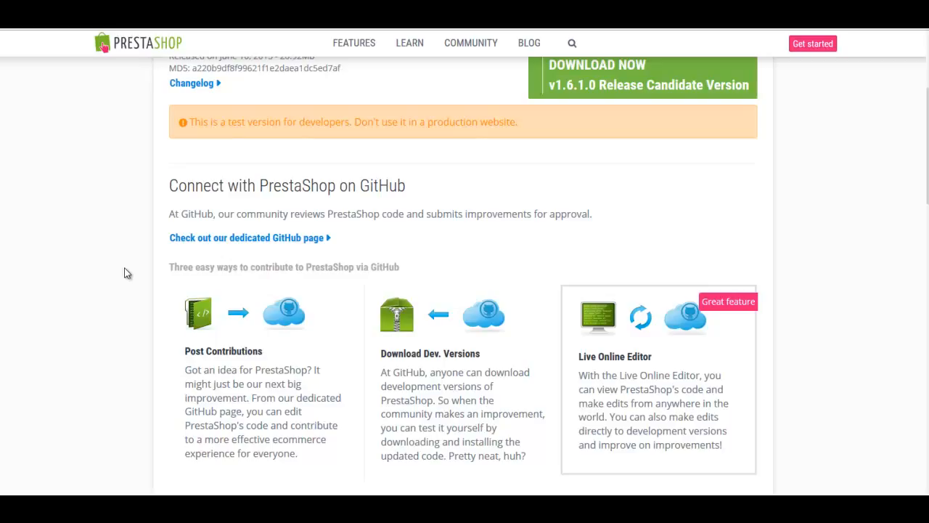
- Scroll through the previously released versions down to the v1.6 branch and back up
scroll(127, 273, "down", 3)
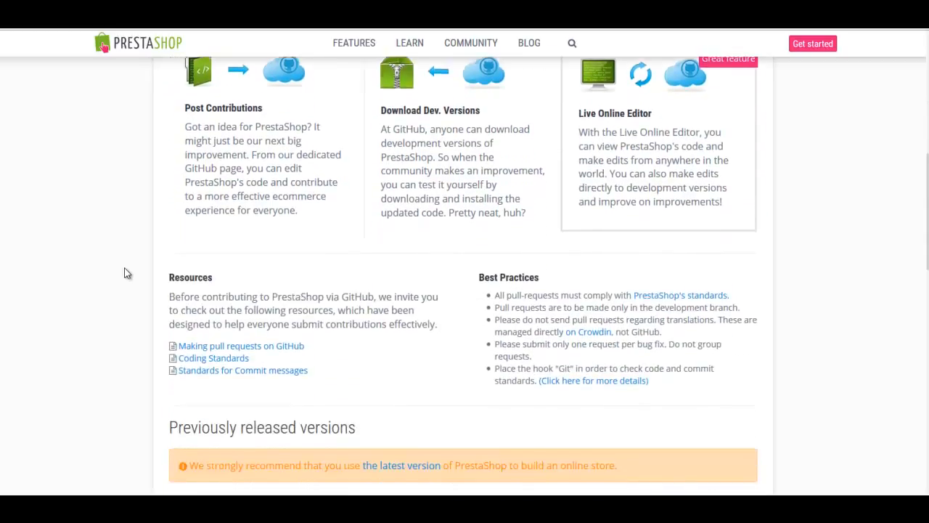
scroll(127, 273, "down", 2)
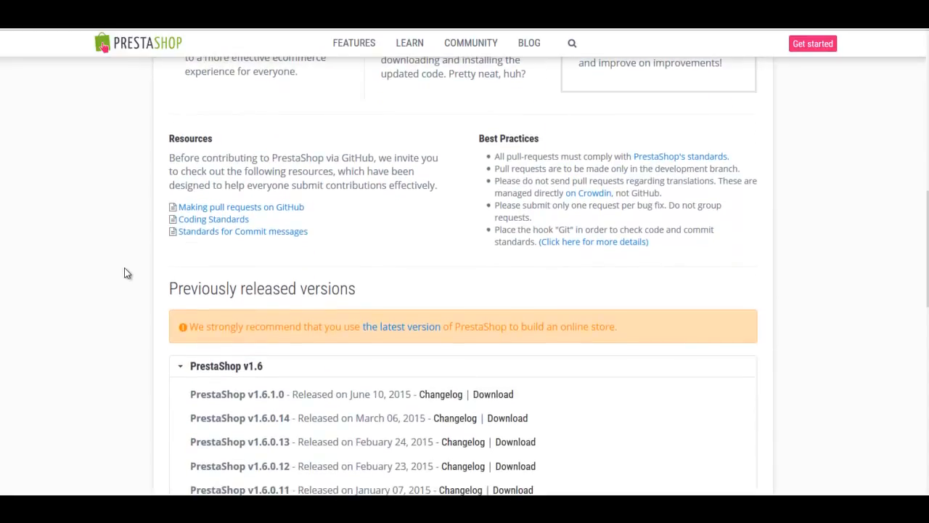
scroll(127, 273, "down", 1)
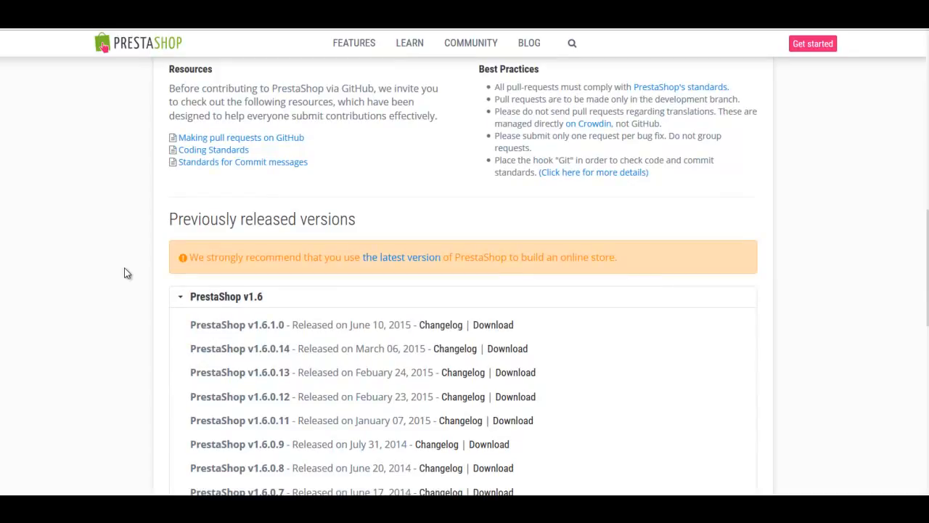
scroll(127, 273, "down", 2)
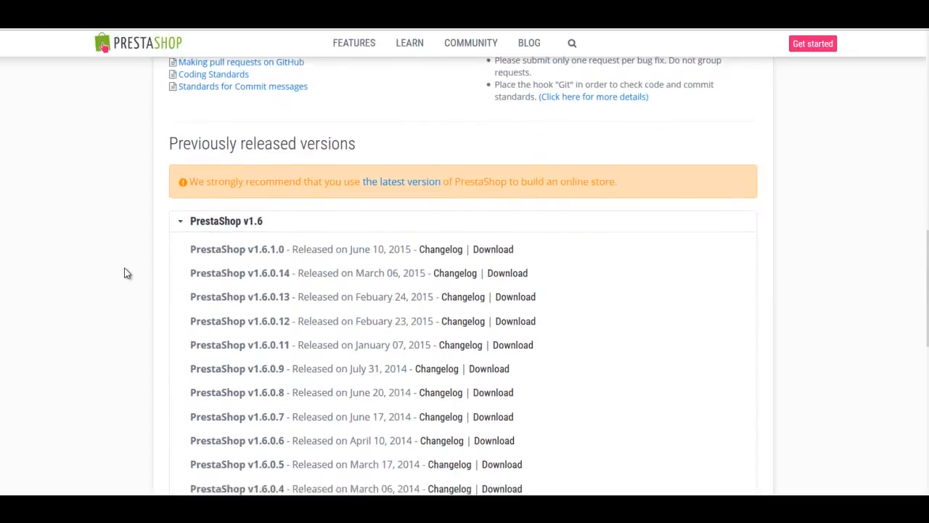
scroll(127, 273, "down", 1)
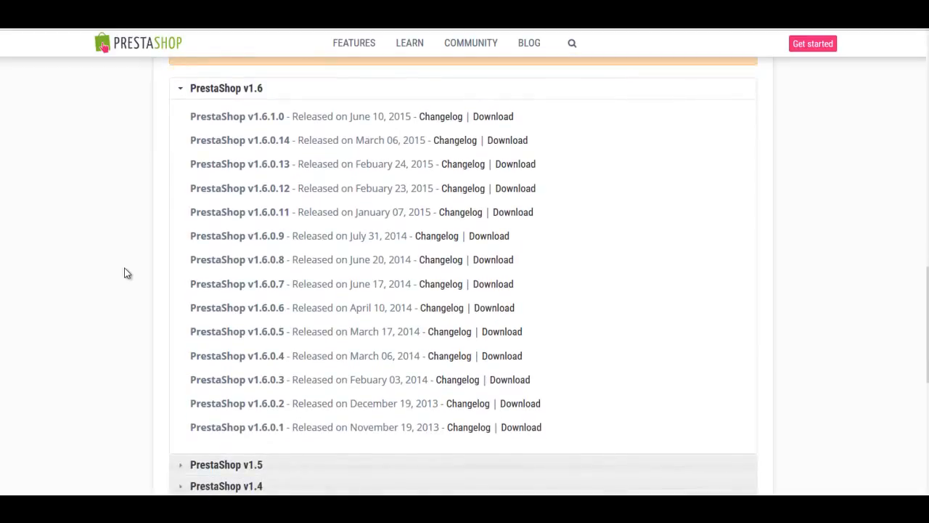
scroll(102, 373, "down", 1)
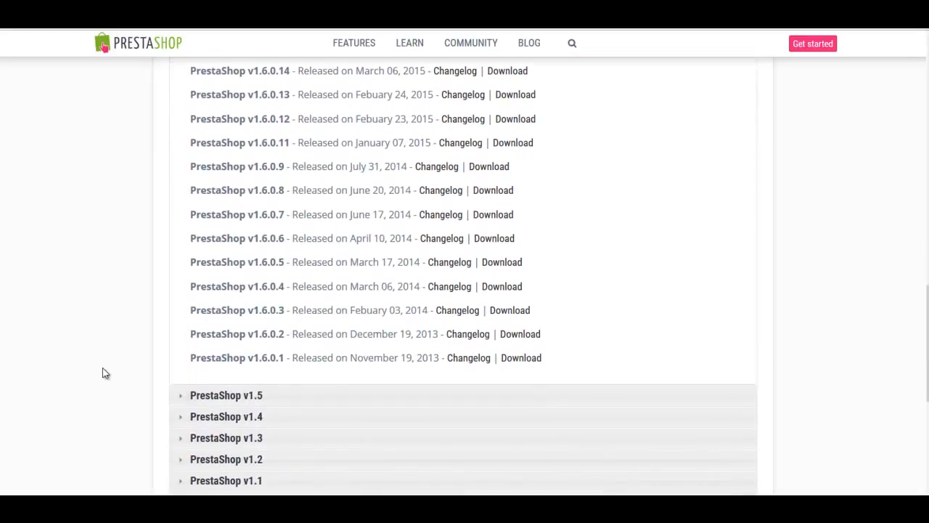
scroll(114, 378, "down", 1)
scroll(140, 426, "down", 1)
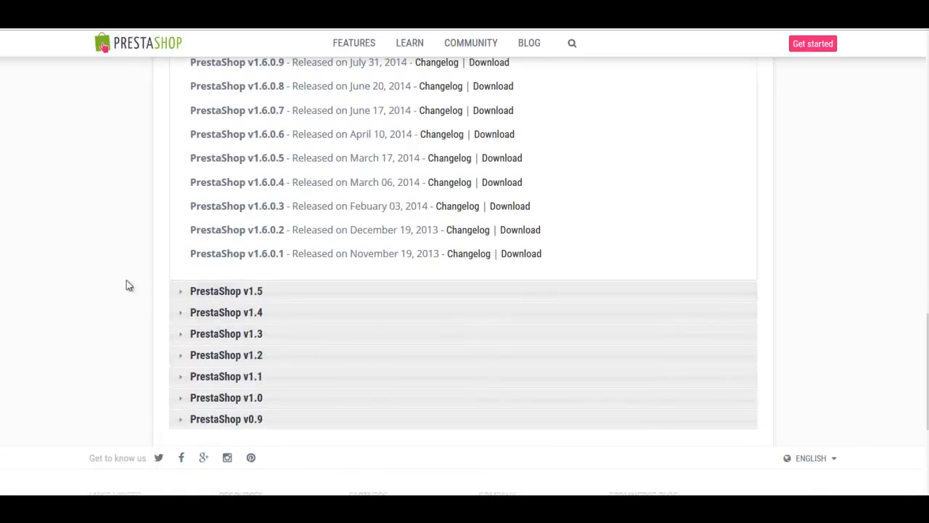
scroll(107, 278, "up", 1)
scroll(107, 278, "up", 1)
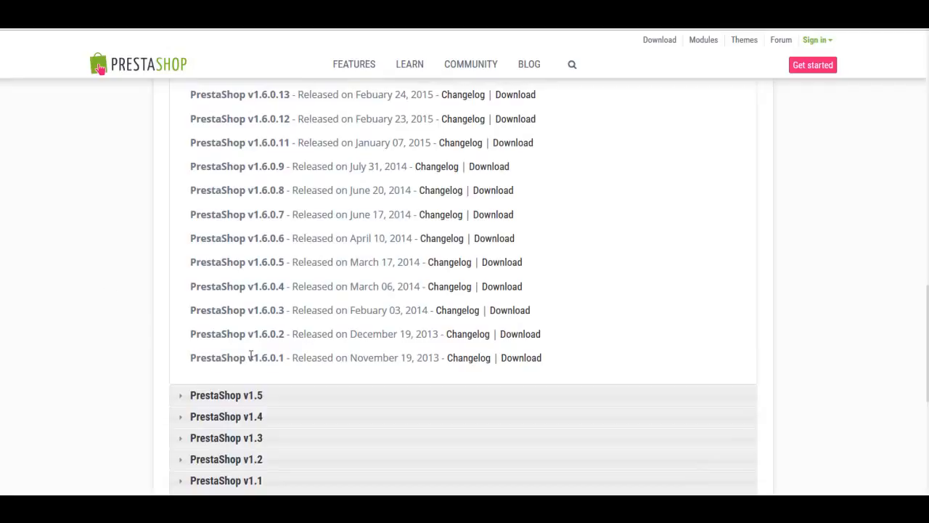
scroll(248, 356, "up", 1)
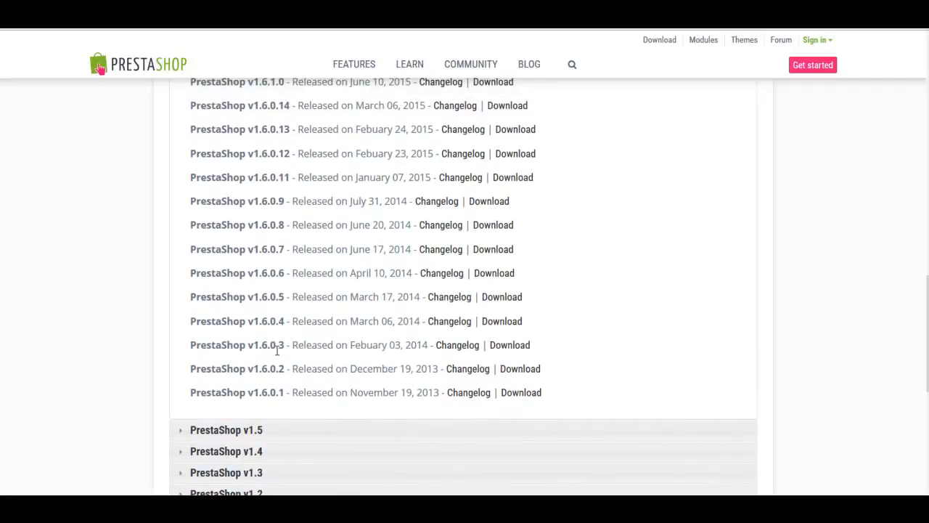
scroll(269, 237, "up", 3)
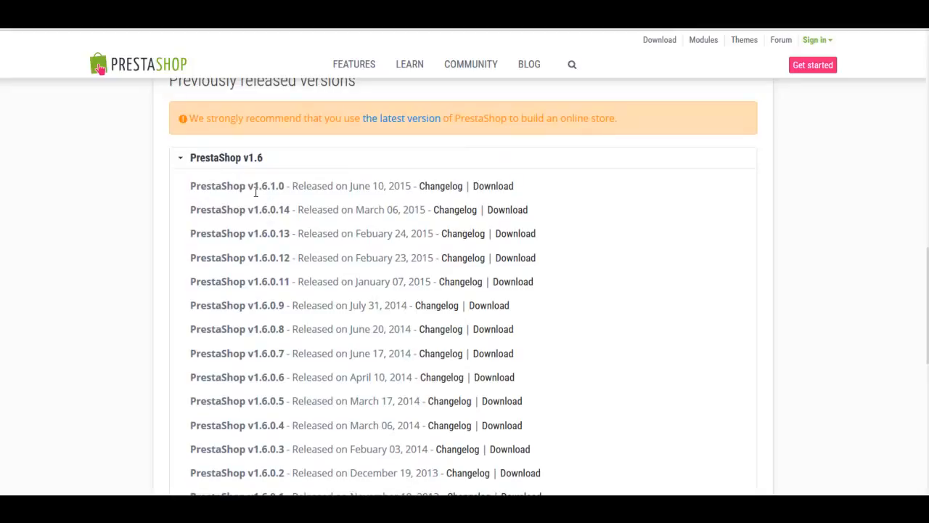
scroll(79, 315, "up", 3)
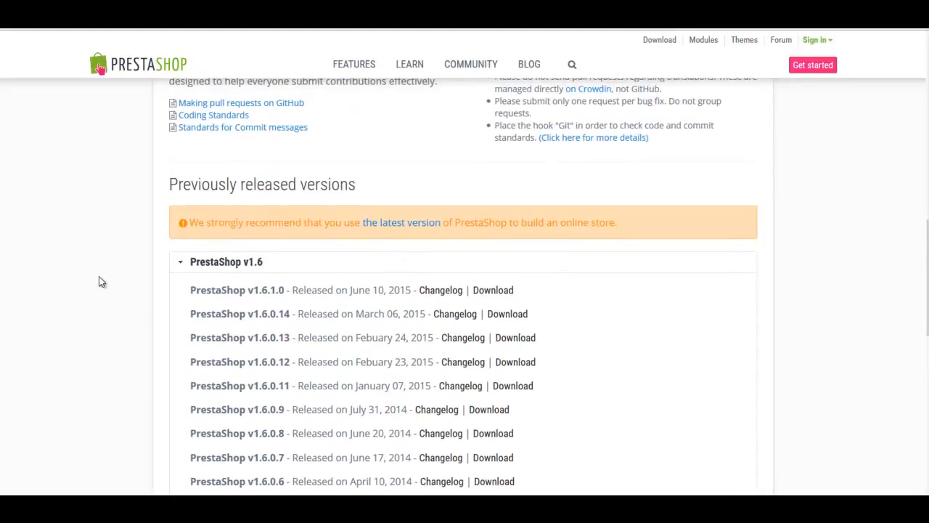
scroll(105, 274, "up", 3)
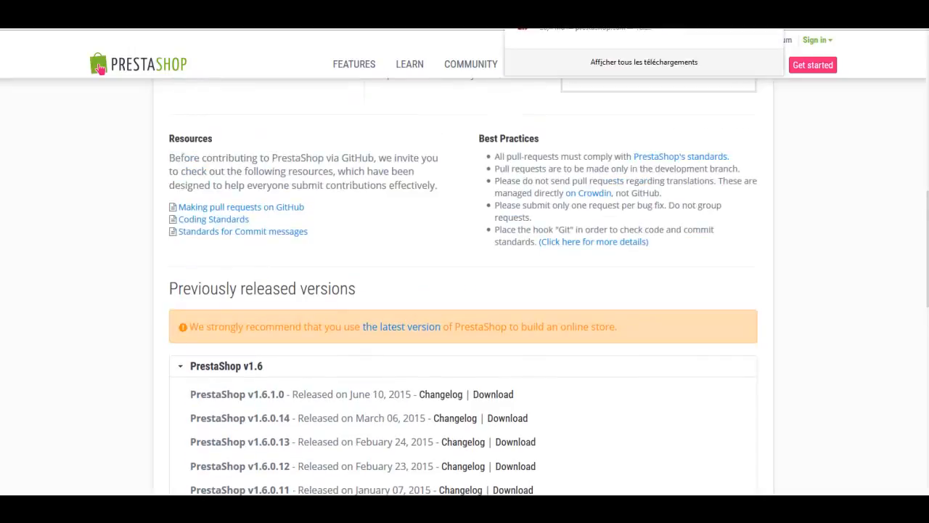
- Extract prestashop_1.6.1.0.zip into the CMS folder using IZArc's Extraire ici
left_click(833, 158)
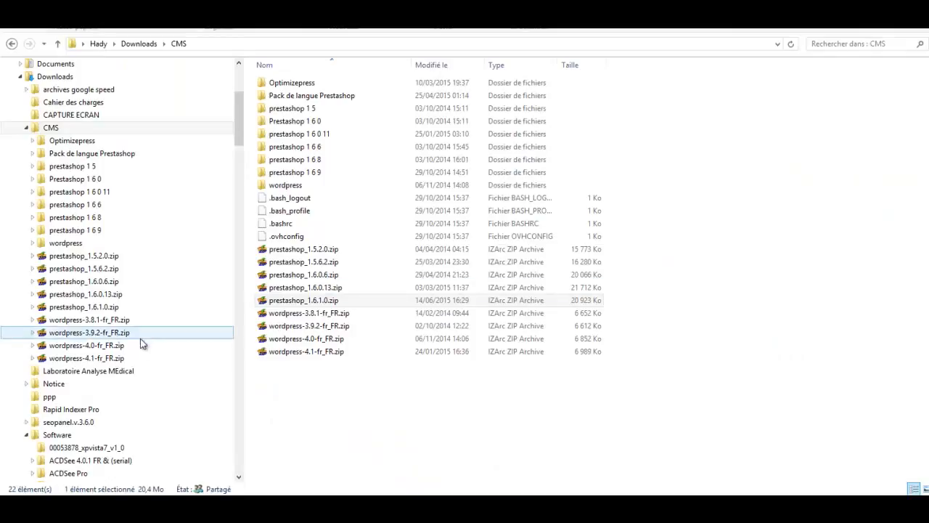
left_click(319, 375)
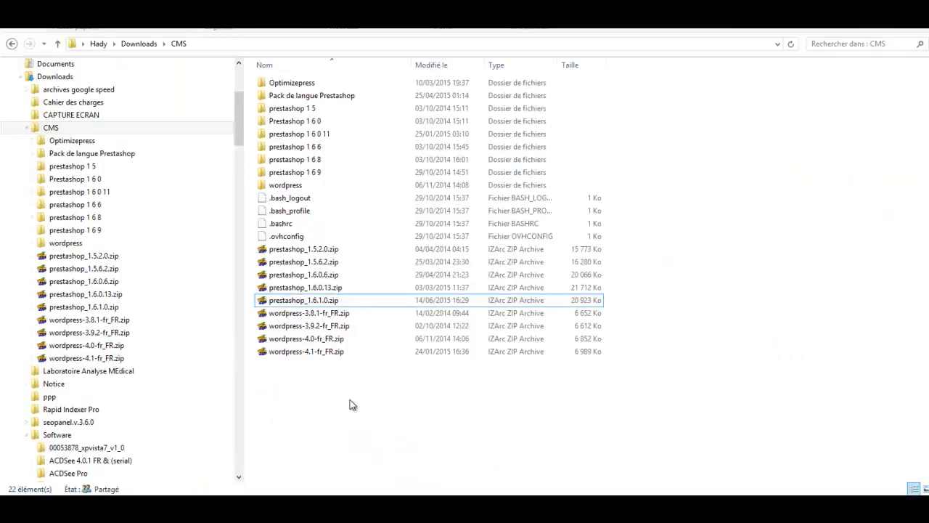
left_click(309, 304)
right_click(309, 305)
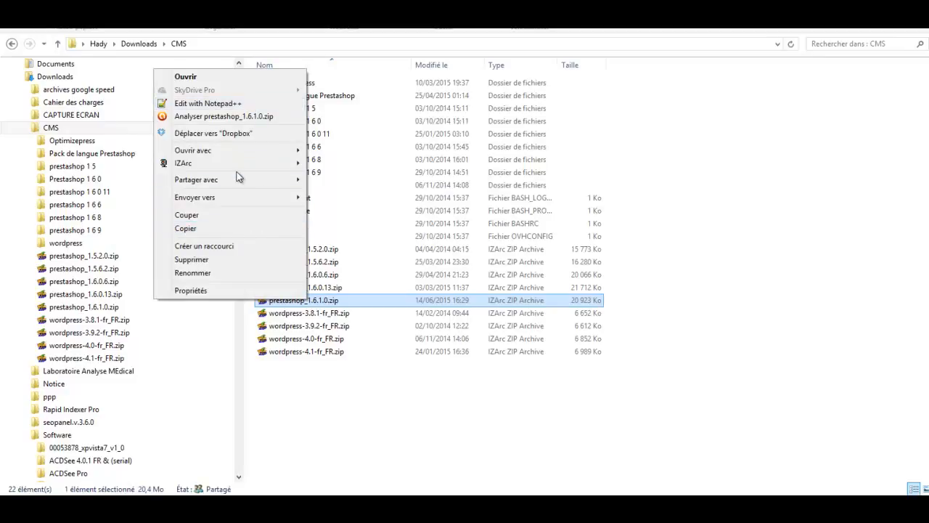
mouse_move(239, 172)
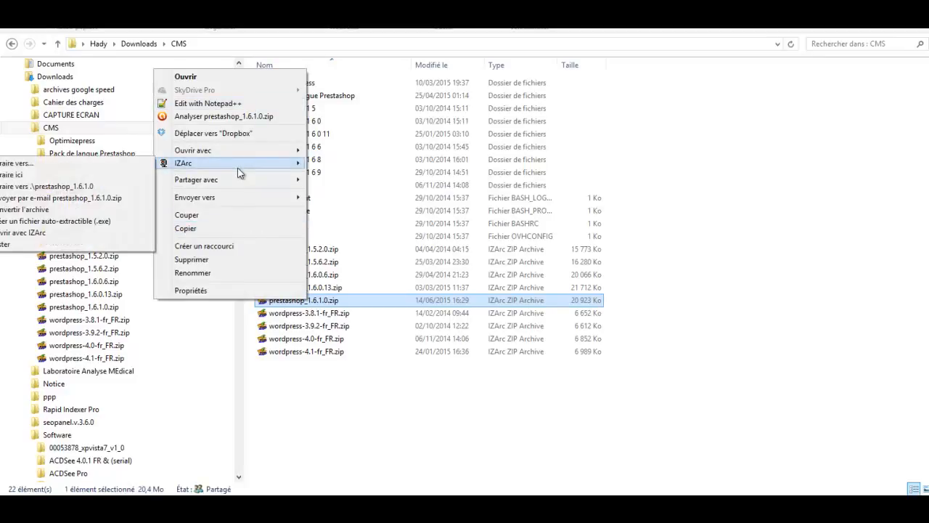
left_click(81, 177)
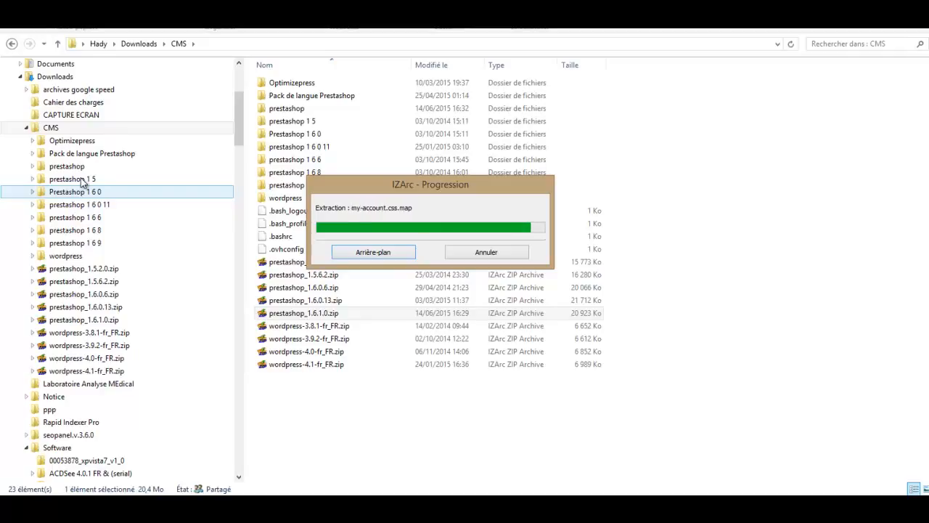
left_click(341, 424)
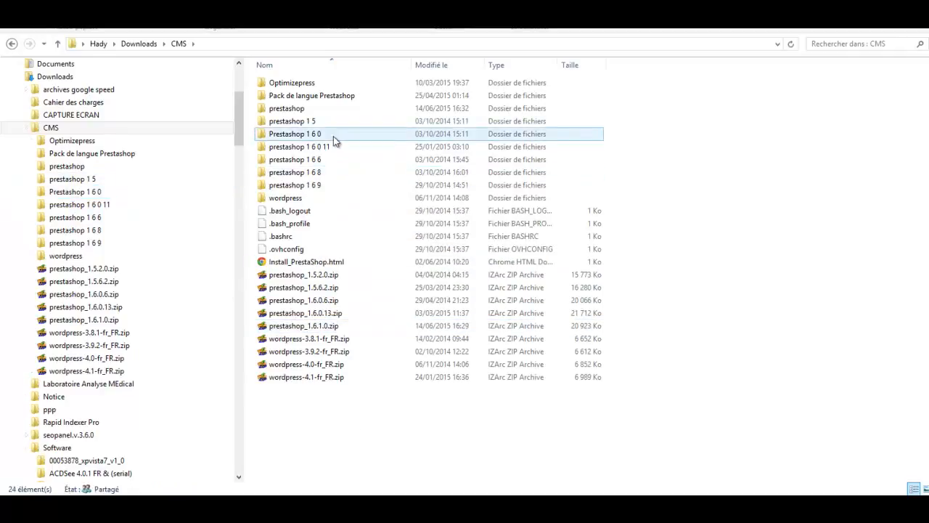
- Refresh the CMS folder, sort it by 'Modifié le' and open the extracted prestashop folder
right_click(378, 428)
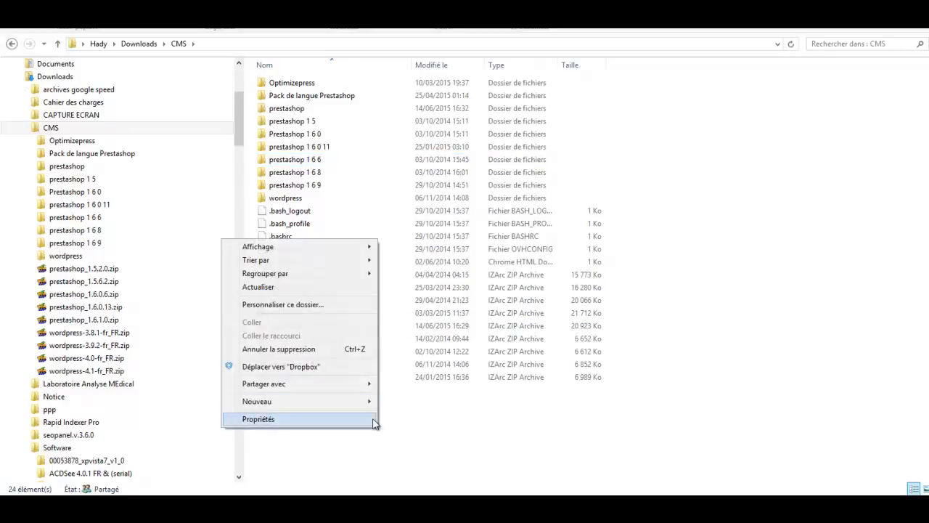
left_click(308, 287)
left_click(451, 66)
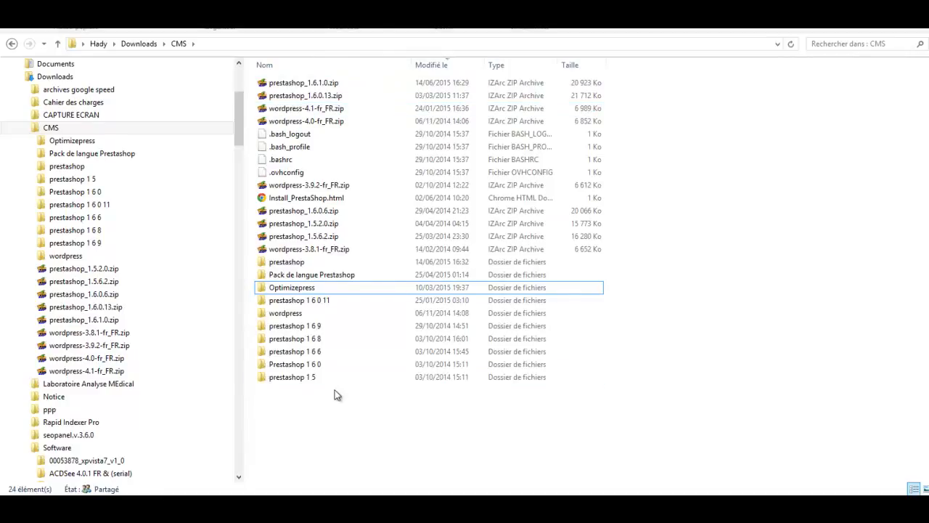
left_click(315, 263)
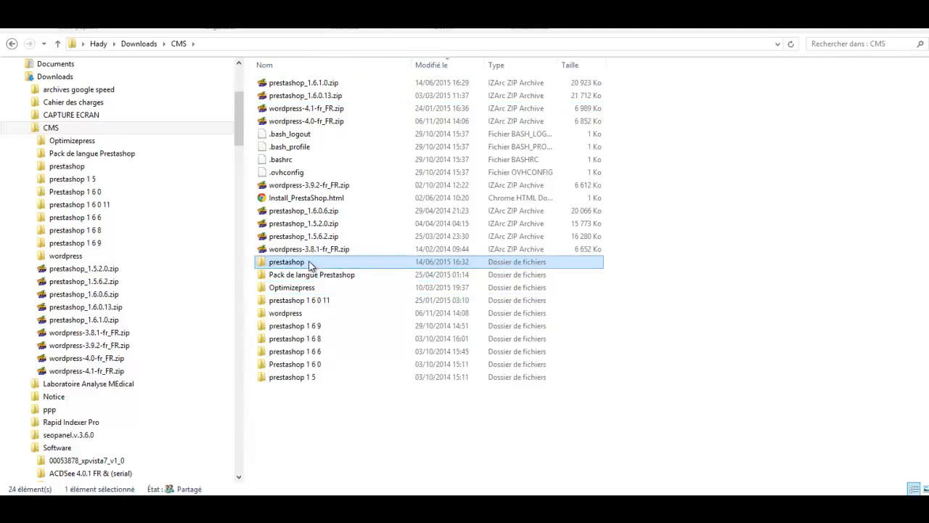
double_click(300, 263)
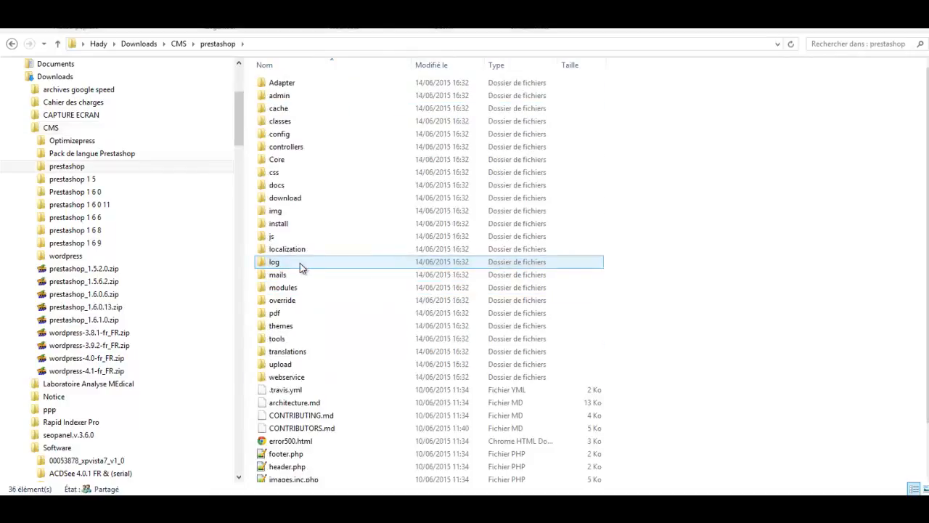
scroll(703, 314, "down", 1)
scroll(701, 313, "up", 1)
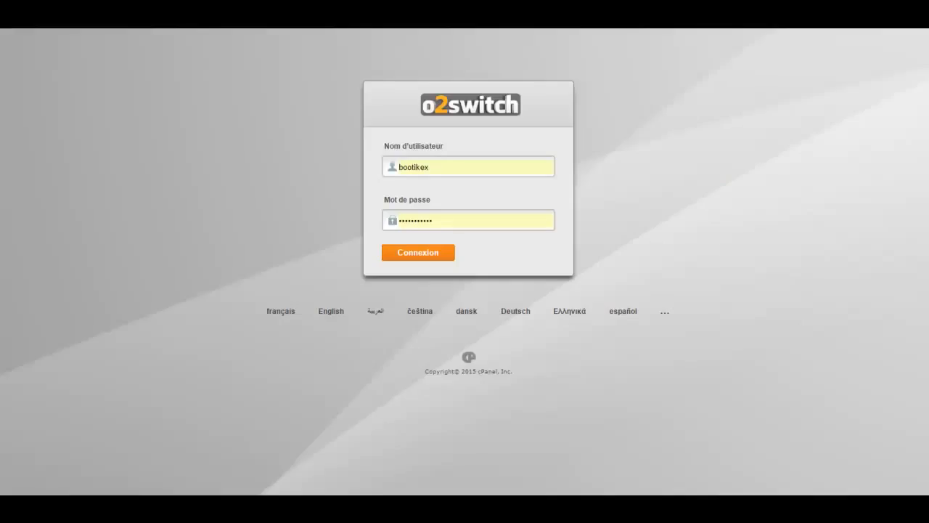
key("Return")
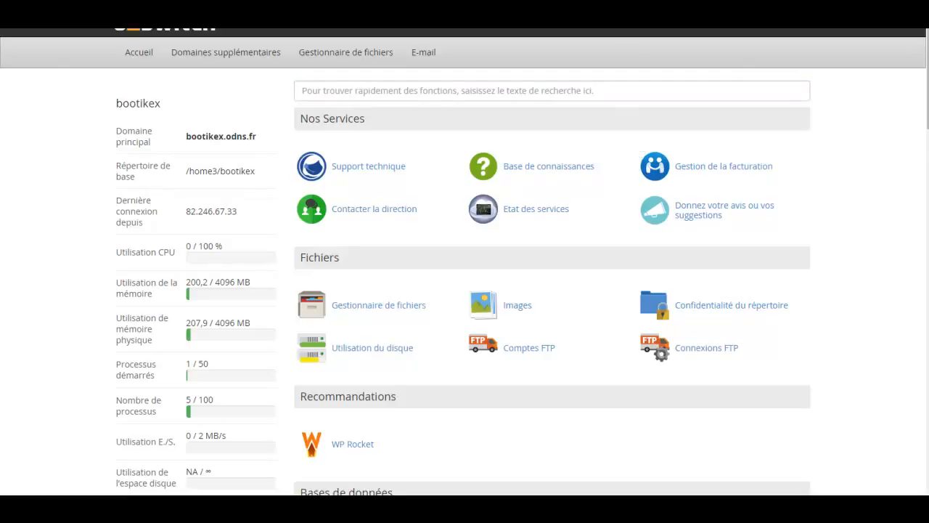
scroll(45, 41, "down", 15)
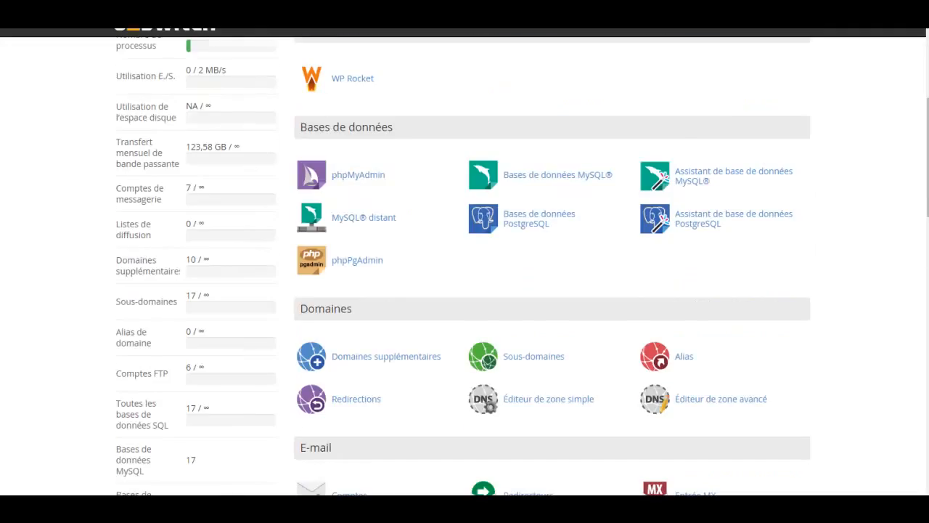
scroll(577, 330, "down", 5)
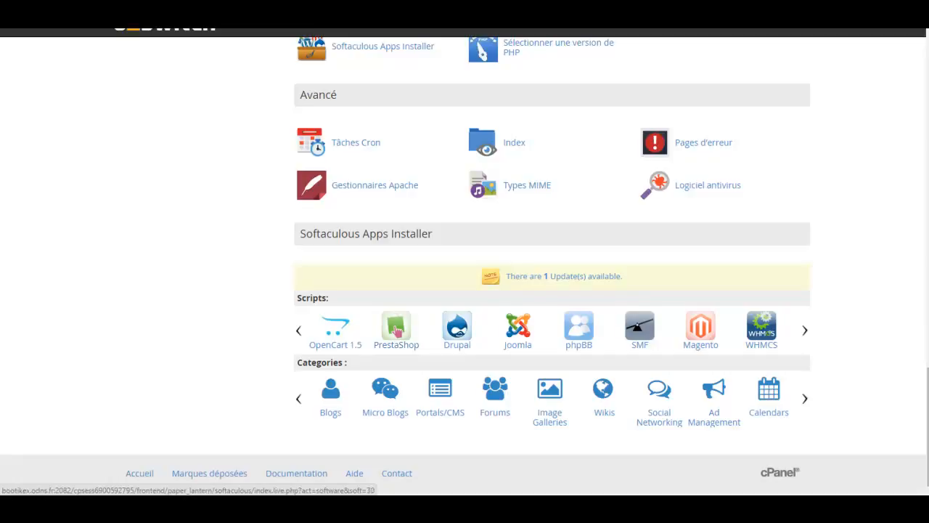
scroll(398, 330, "up", 15)
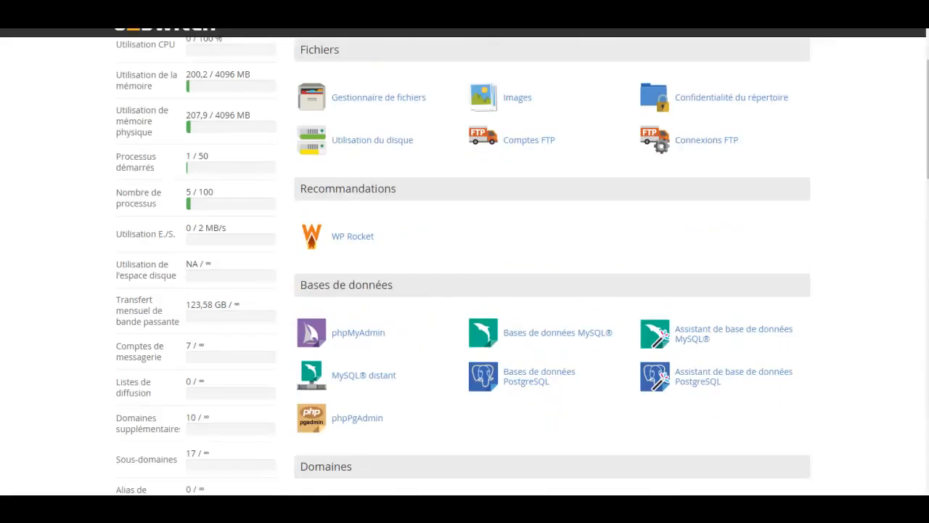
scroll(397, 330, "up", 3)
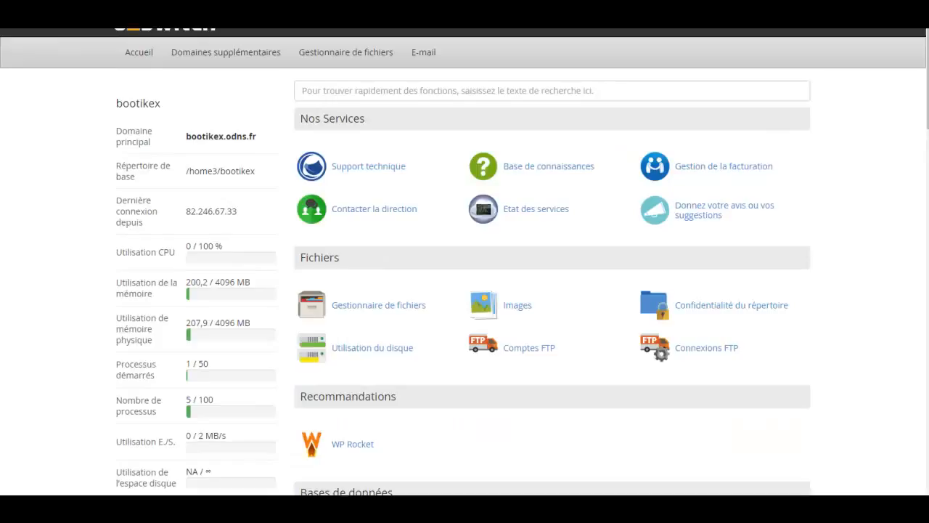
scroll(348, 104, "down", 3)
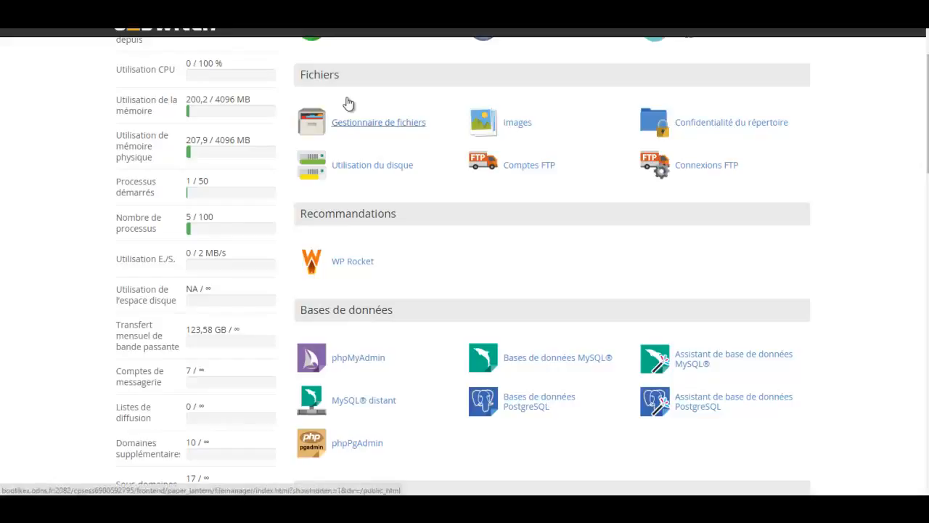
- Browse the File Manager's 'Racine du document pour' domain list, then cancel without choosing
left_click(349, 103)
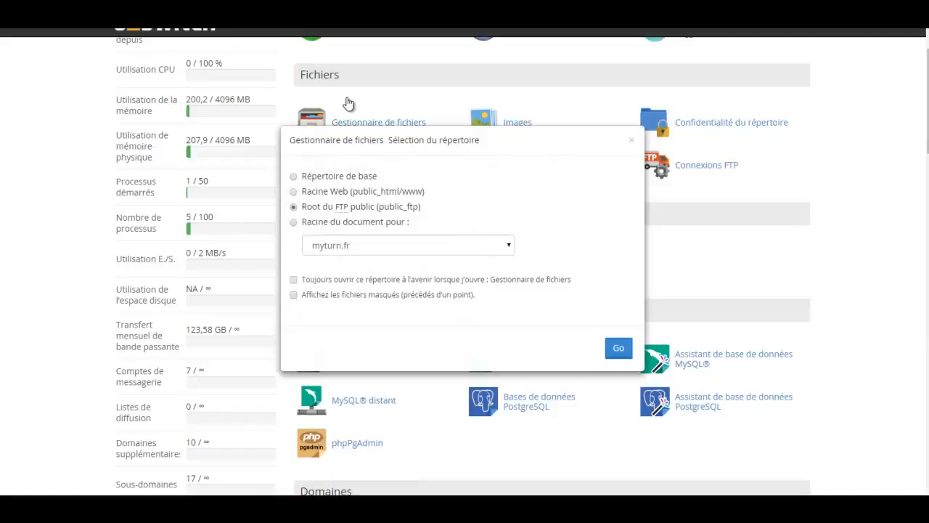
left_click(294, 222)
left_click(408, 246)
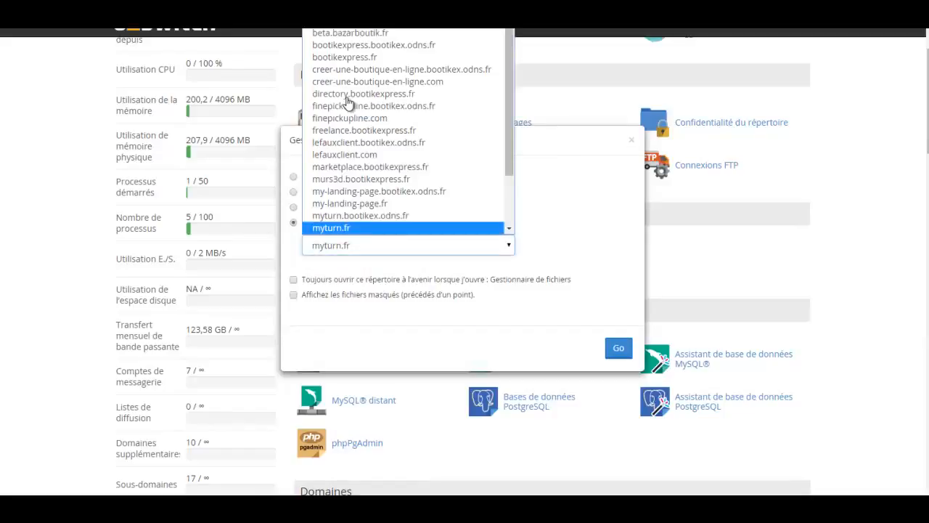
key("Up")
key("Up")
key("Up")
key("Down")
key("Down")
key("Down")
key("Down")
key("Down")
key("Down")
key("Down")
key("Down")
key("Down")
key("Down")
key("Down")
key("Down")
key("Down")
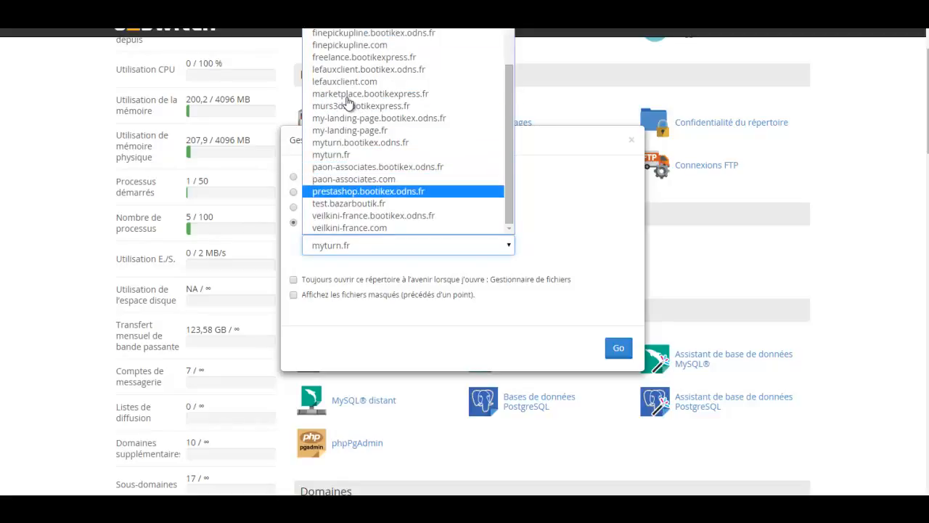
key("Escape")
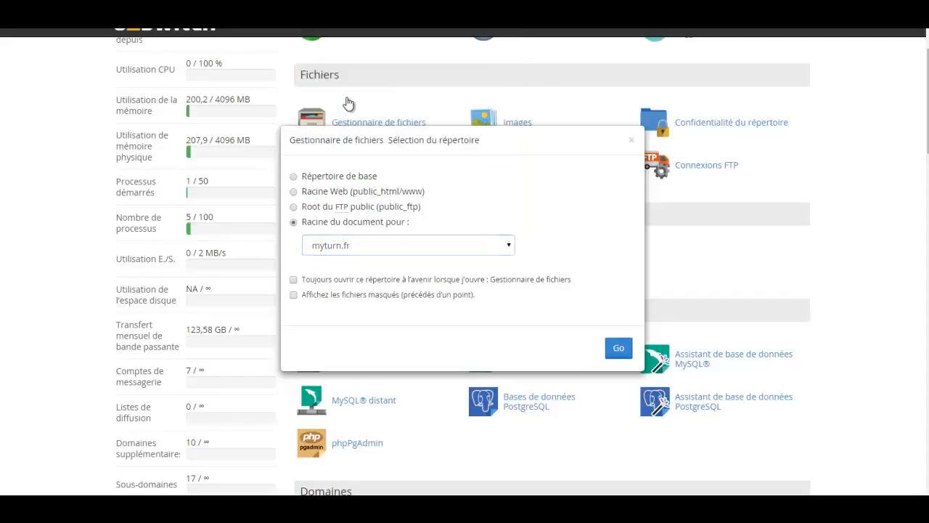
key("Escape")
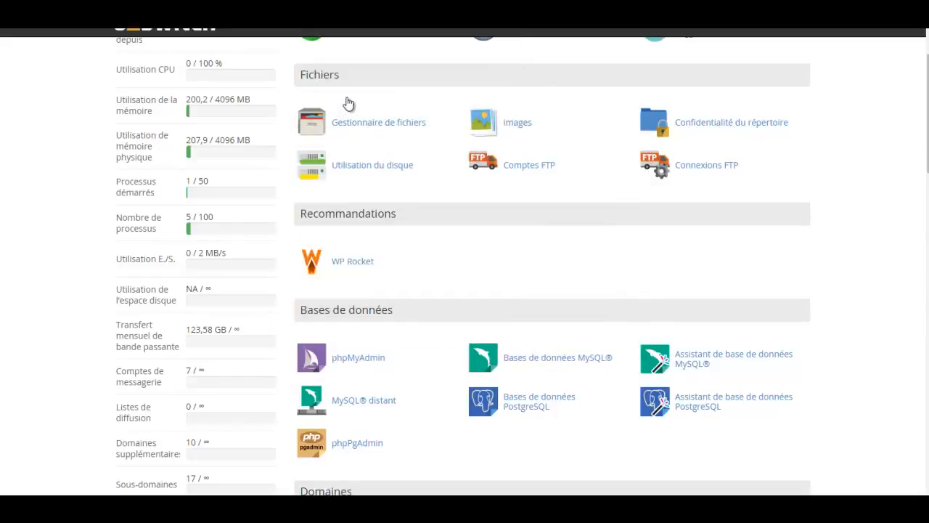
scroll(347, 104, "down", 3)
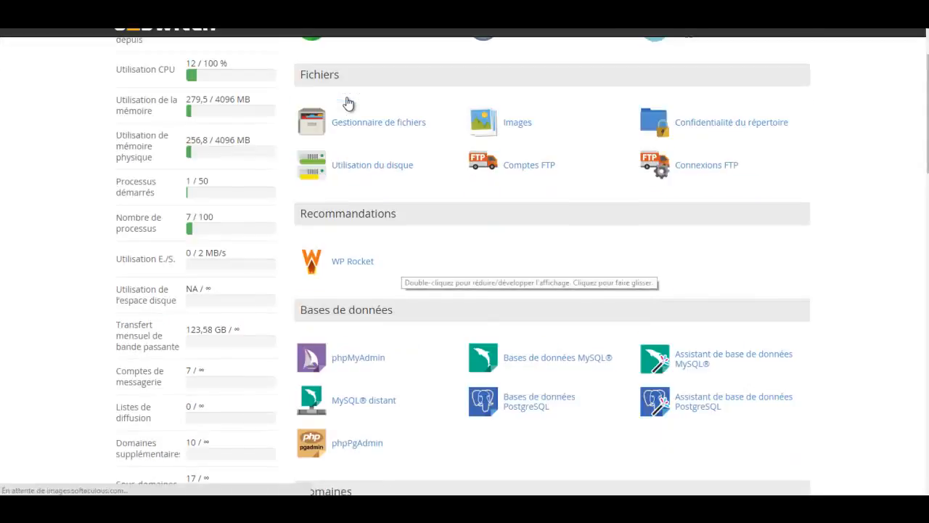
- Open the File Manager at the document root of my-landing-page.fr
left_click(348, 120)
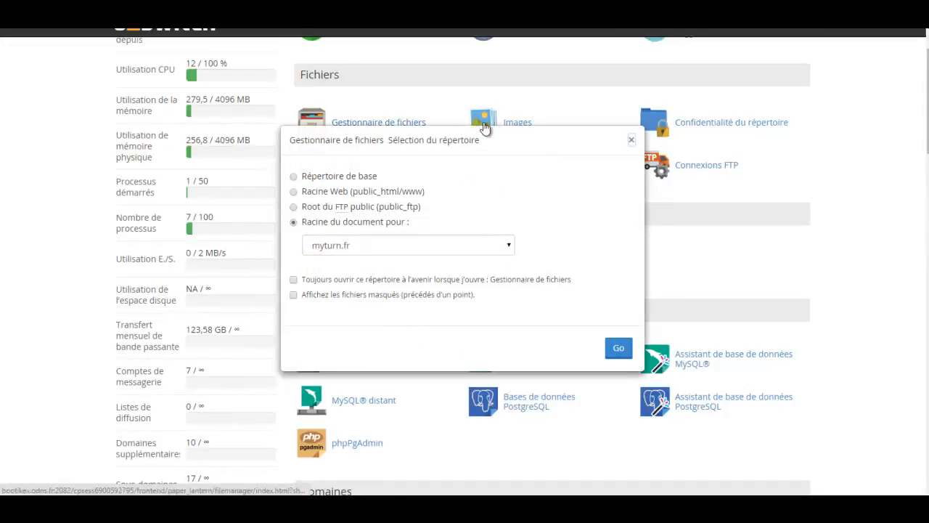
left_click(407, 245)
scroll(406, 190, "down", 2)
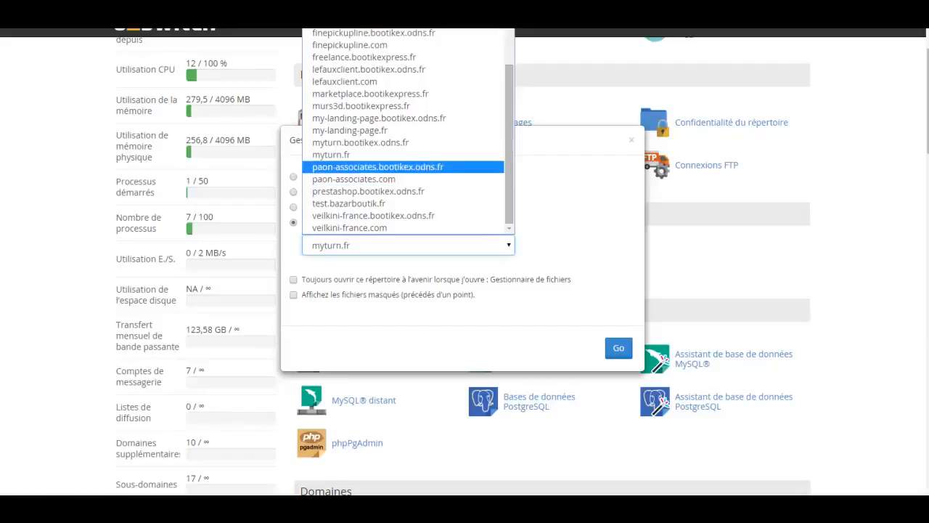
scroll(407, 191, "up", 3)
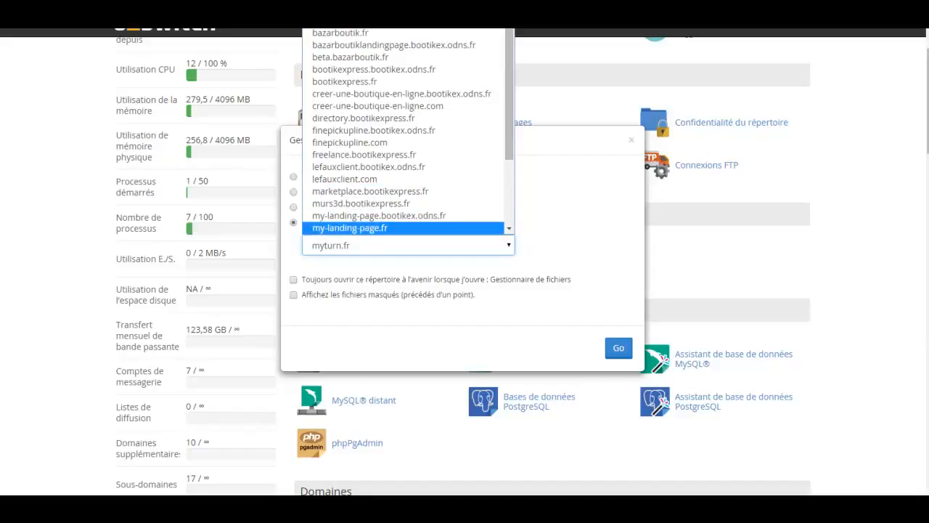
left_click(377, 227)
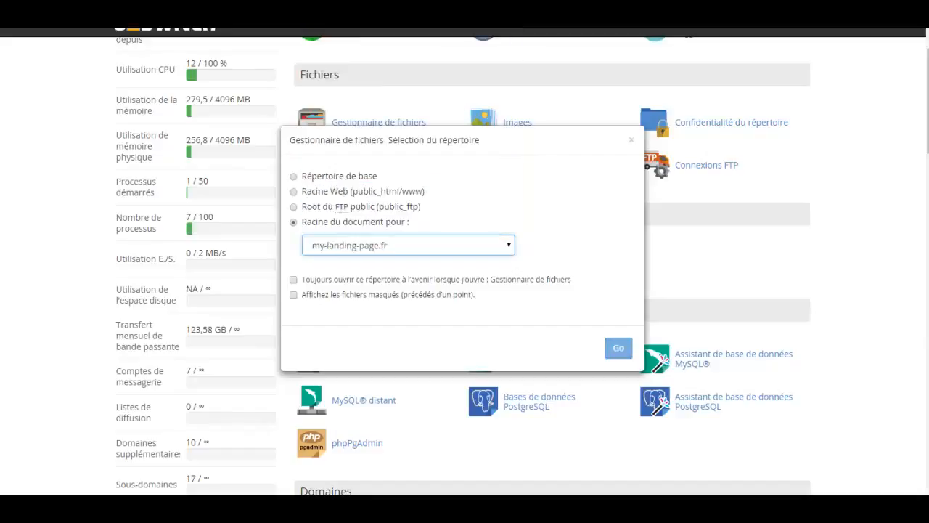
left_click(619, 348)
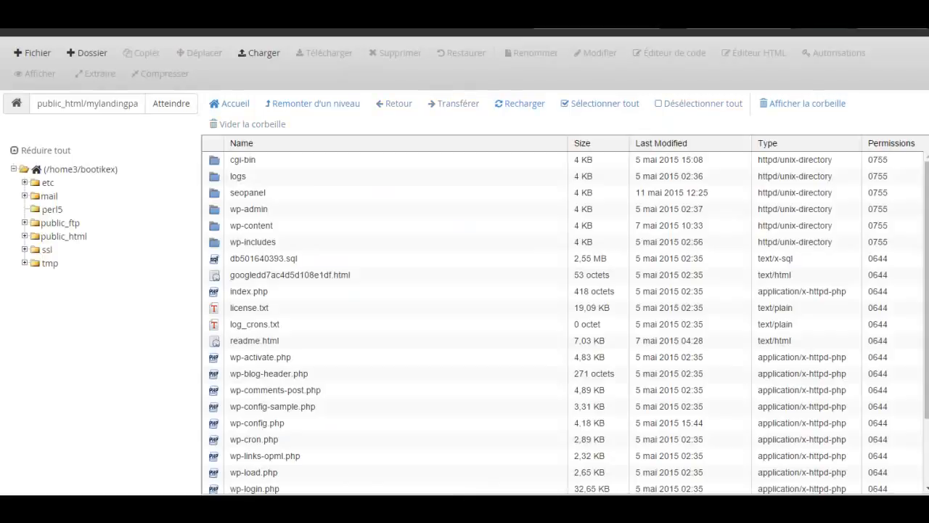
- Open the prestashopday110615 folder inside public_html and start an upload with Charger
left_click(64, 236)
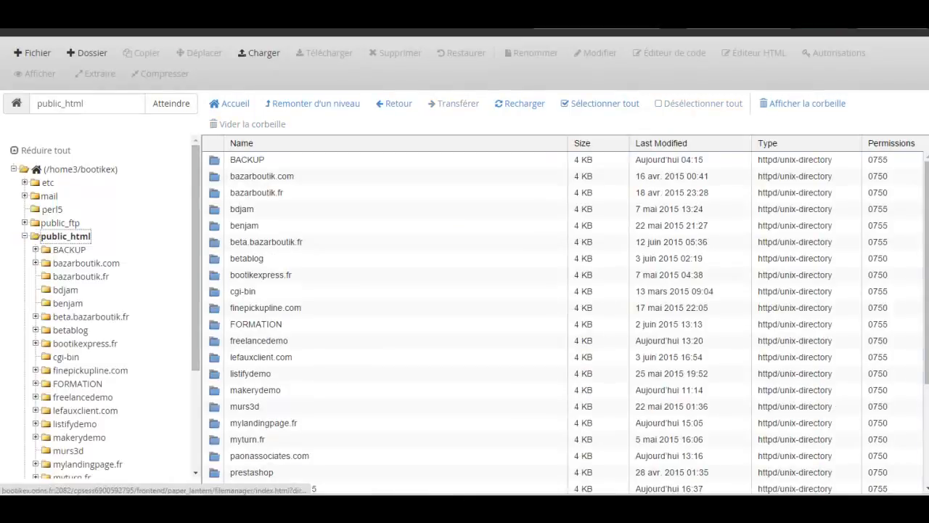
left_click(259, 340)
scroll(563, 319, "down", 3)
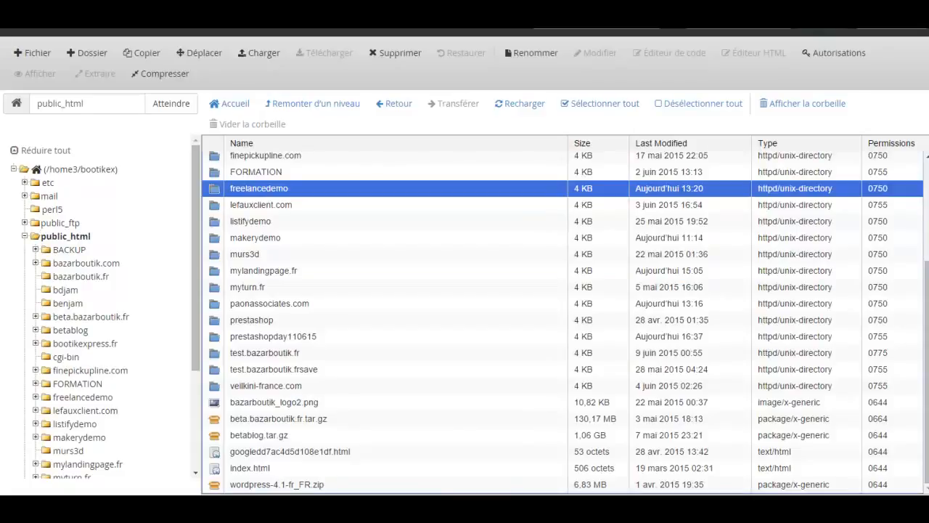
double_click(273, 336)
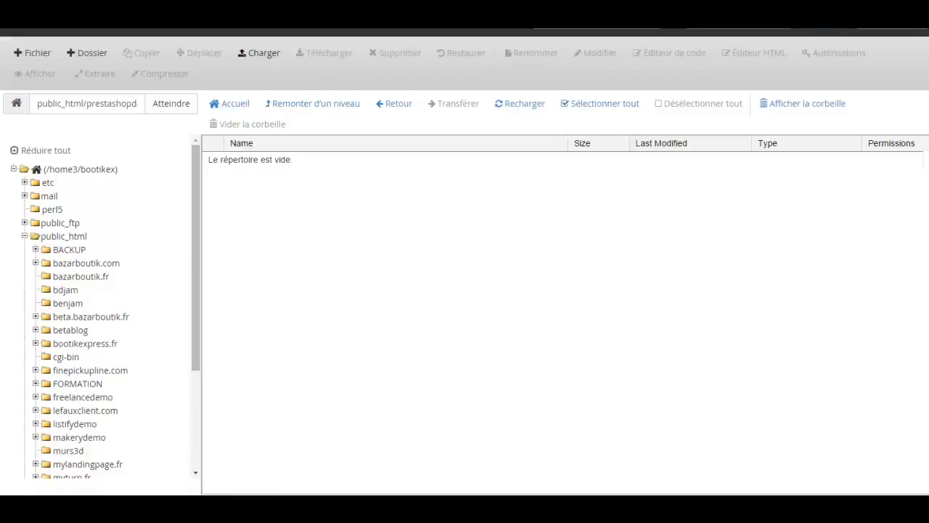
left_click(260, 53)
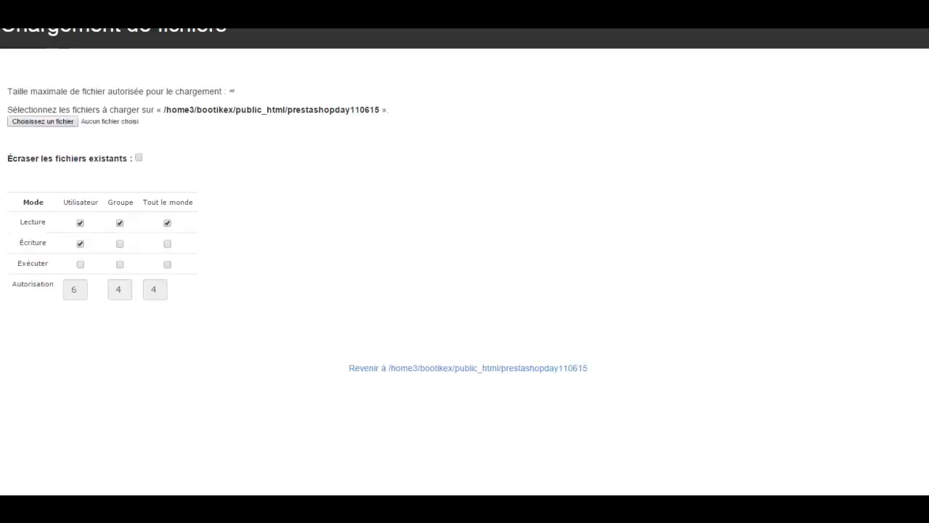
- Choose prestashop_1.6.1.0.zip from the CMS folder and upload it
left_click(43, 121)
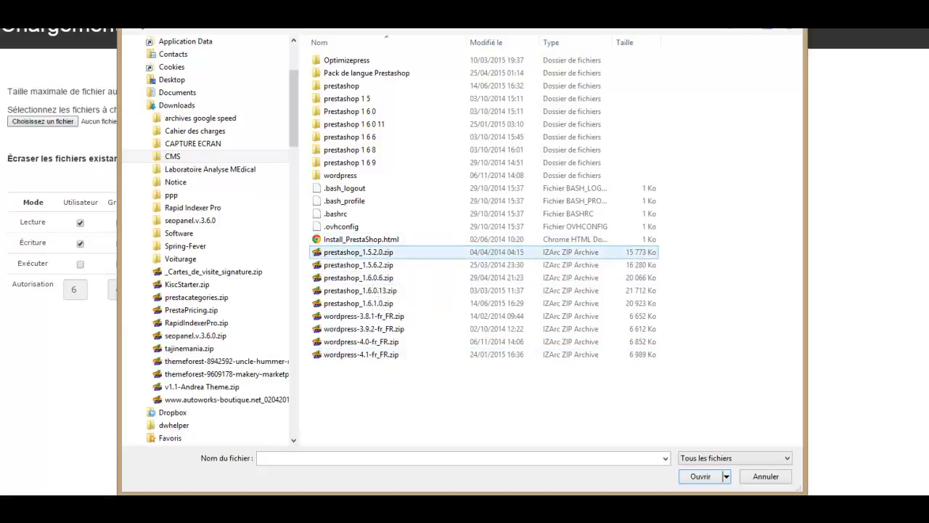
left_click(359, 303)
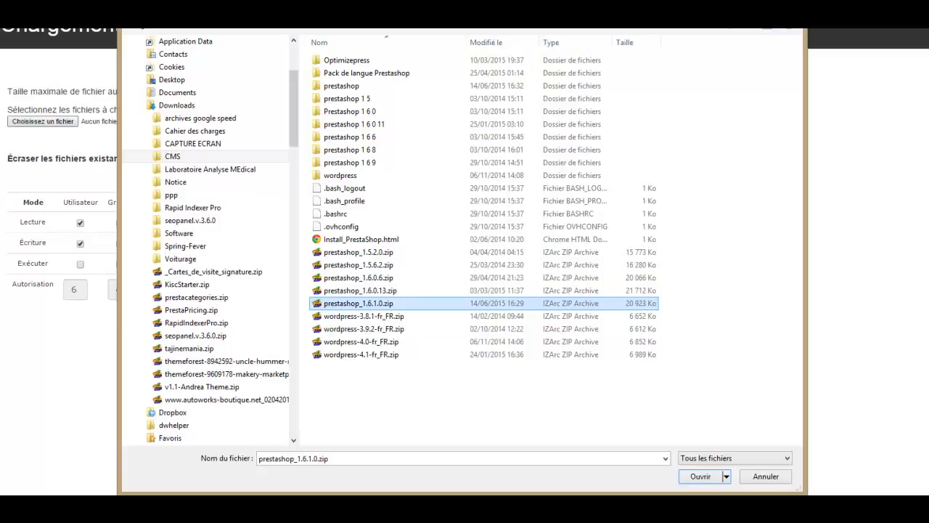
key("Return")
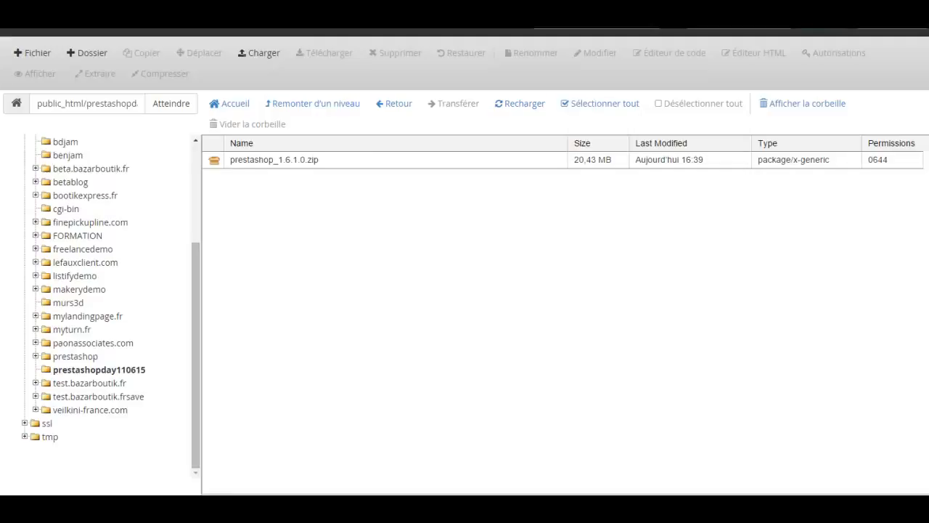
- Extract prestashop_1.6.1.0.zip in prestashopday110615 and close the Extraction Results
left_click(275, 160)
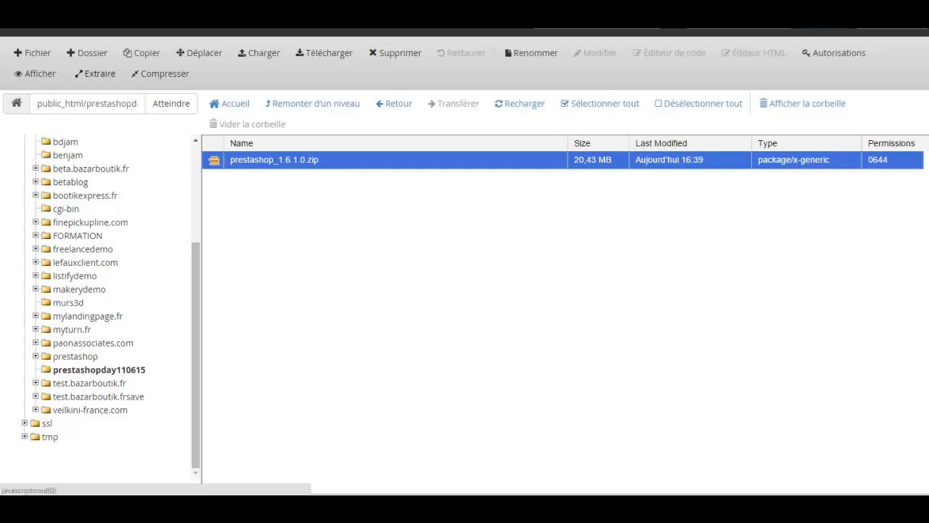
left_click(95, 73)
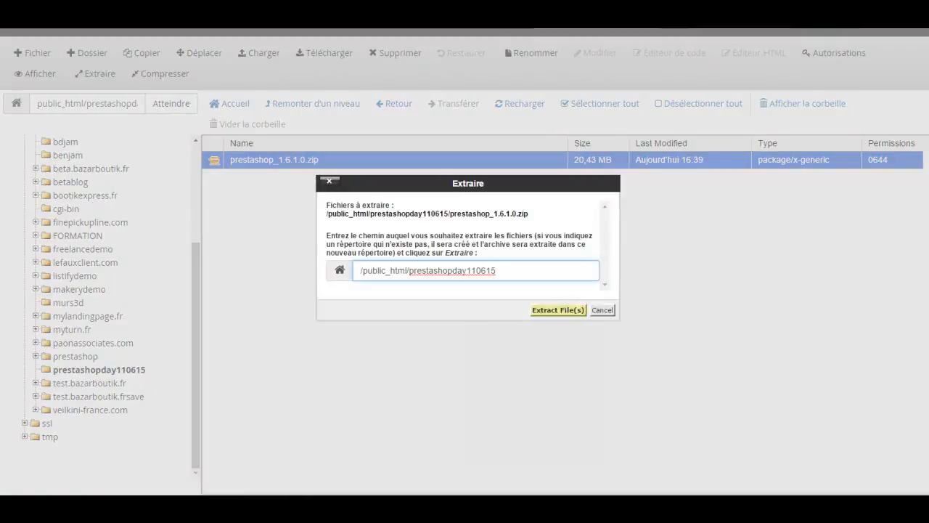
left_click(557, 310)
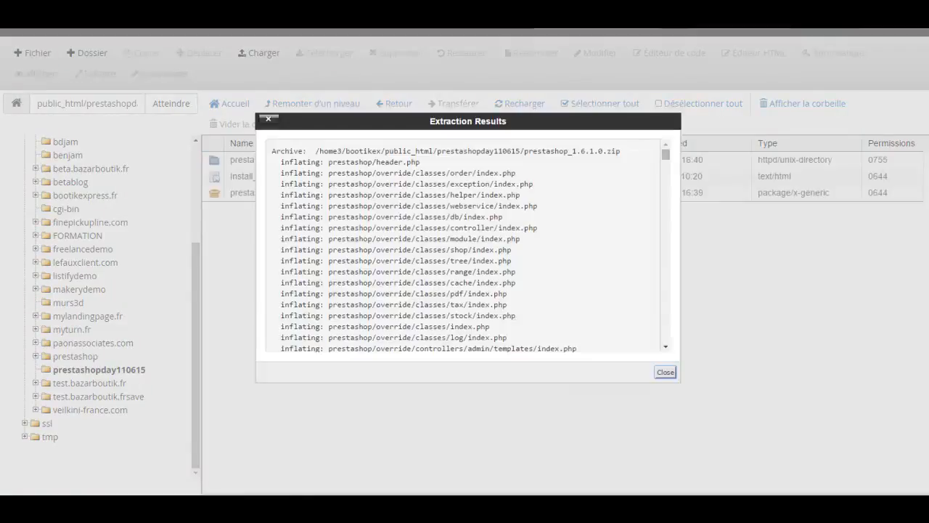
left_click(665, 371)
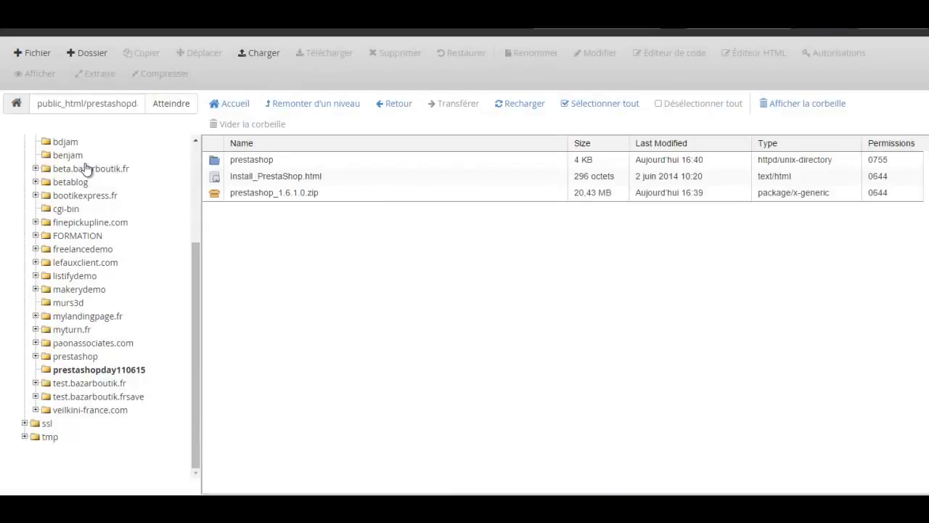
- Inspect the files in the extracted prestashop folder, then switch back to the cPanel home page
left_click(874, 227)
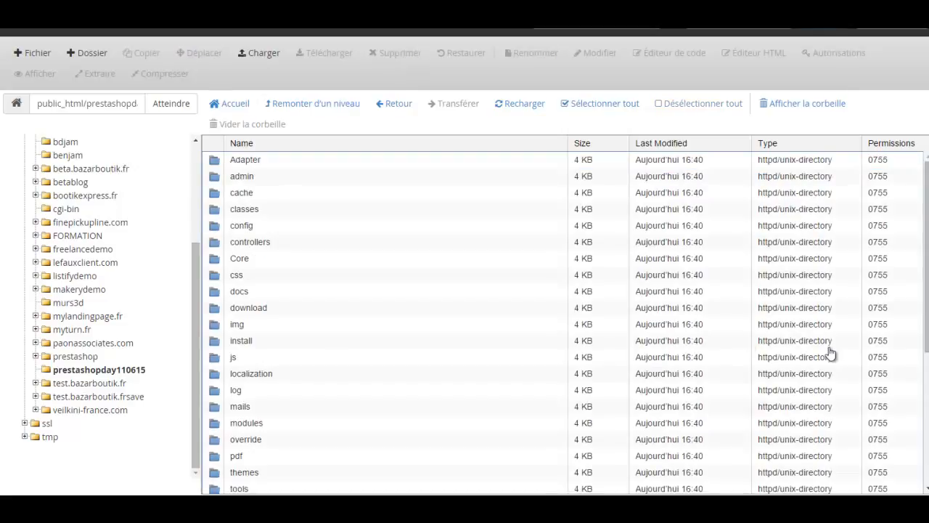
scroll(611, 342, "down", 3)
scroll(483, 344, "up", 3)
key("Down")
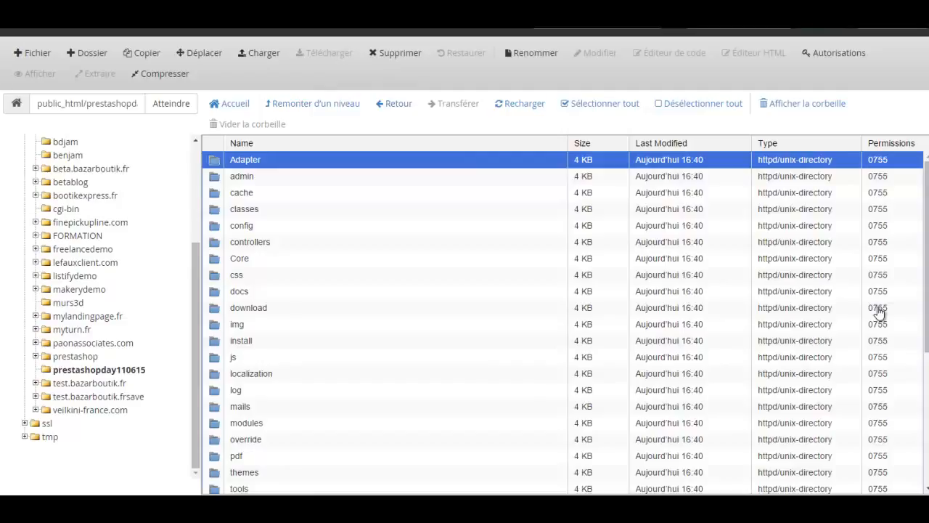
key("ctrl+shift+Tab")
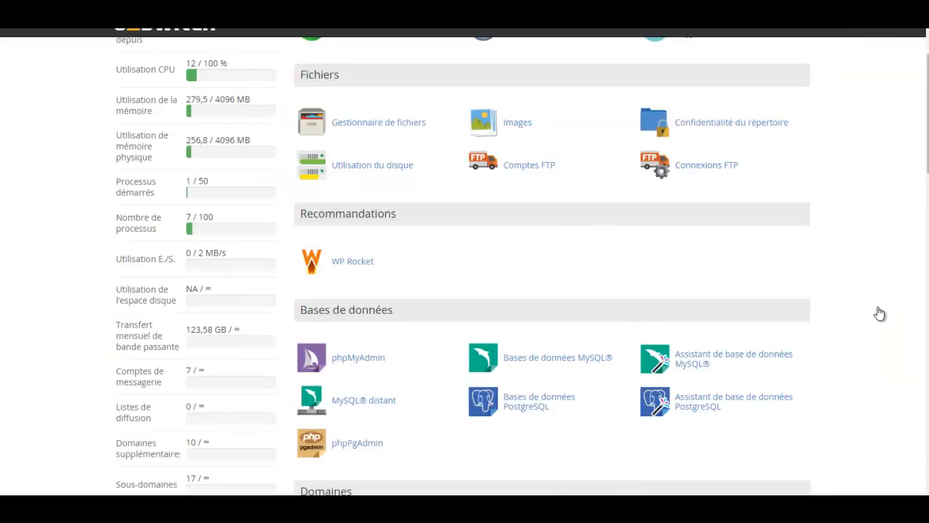
- In the MySQL Database Wizard, create the database ending in prestaday1106 and continue to step 2
scroll(392, 347, "down", 3)
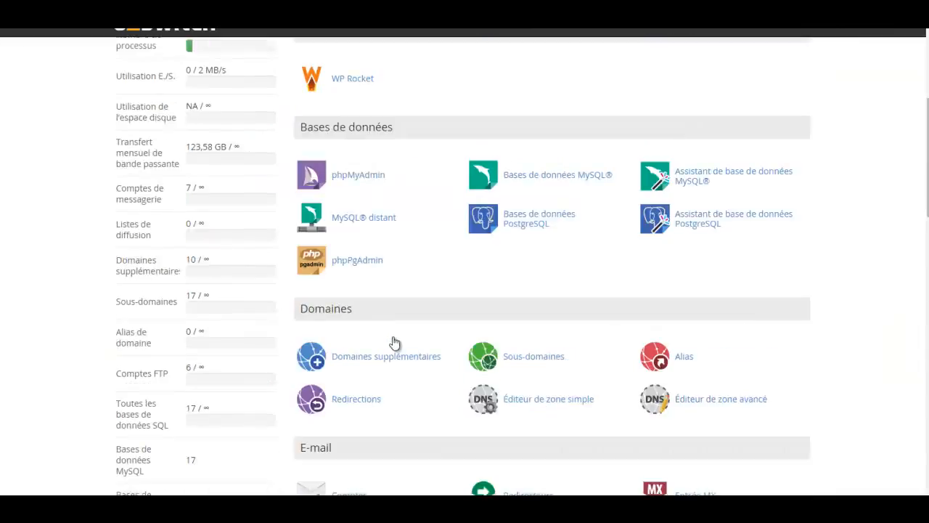
key("Tab")
key("Return")
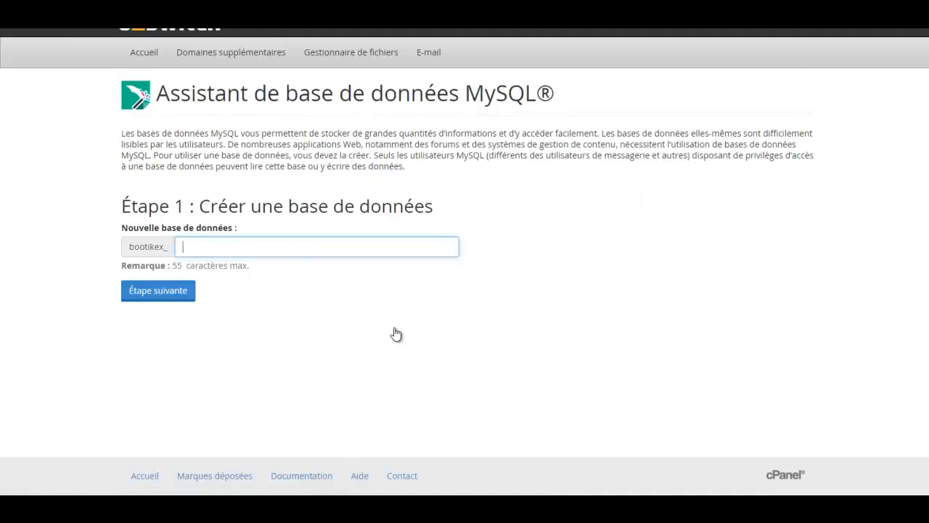
type("prs")
key("BackSpace")
type("estaday1106")
key("Return")
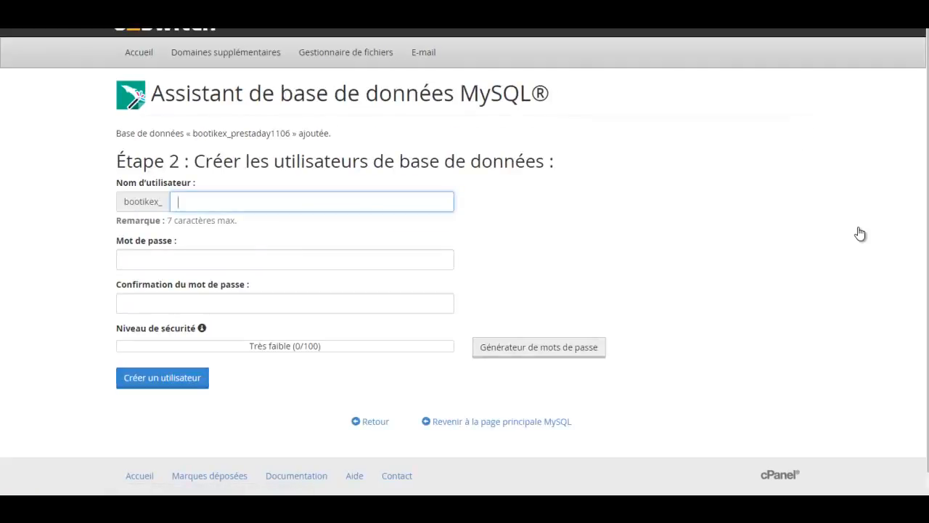
- Enter the MySQL username prestad and fill in its password and confirmation
type("prestad")
key("Tab")
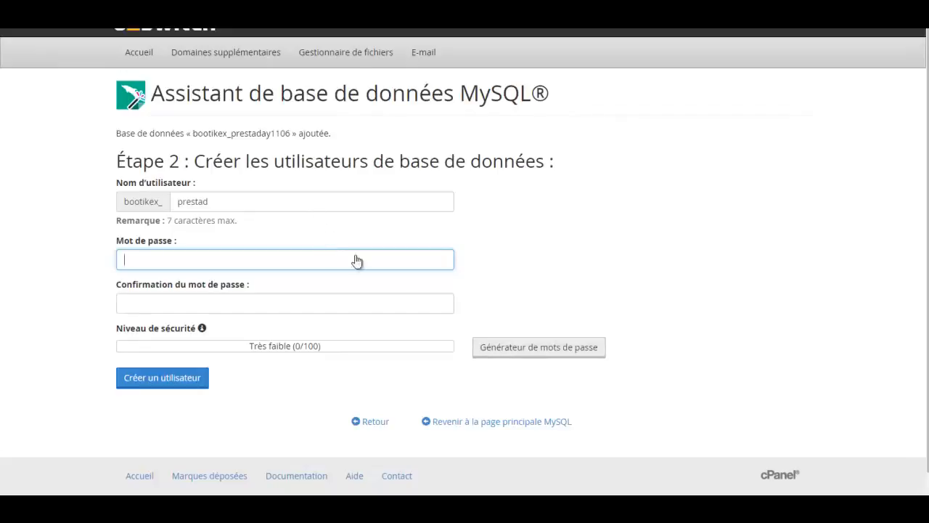
type("•")
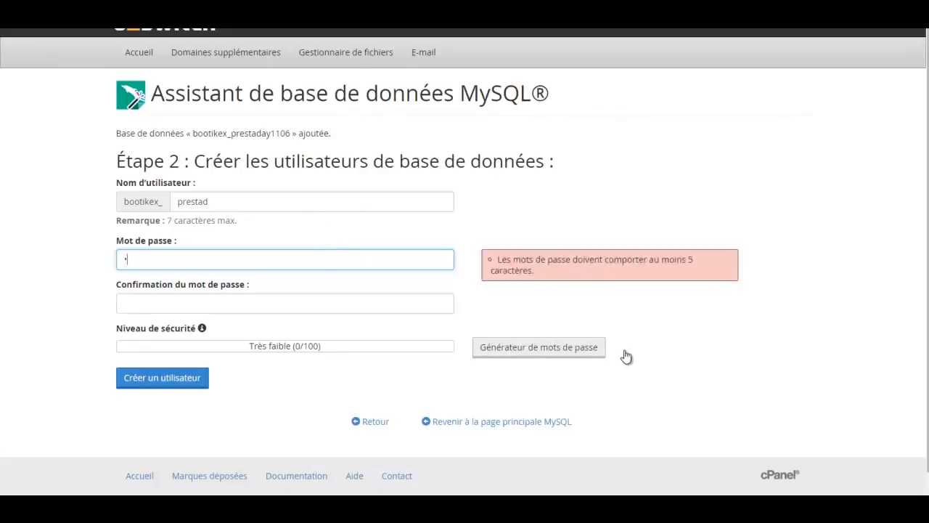
key("BackSpace")
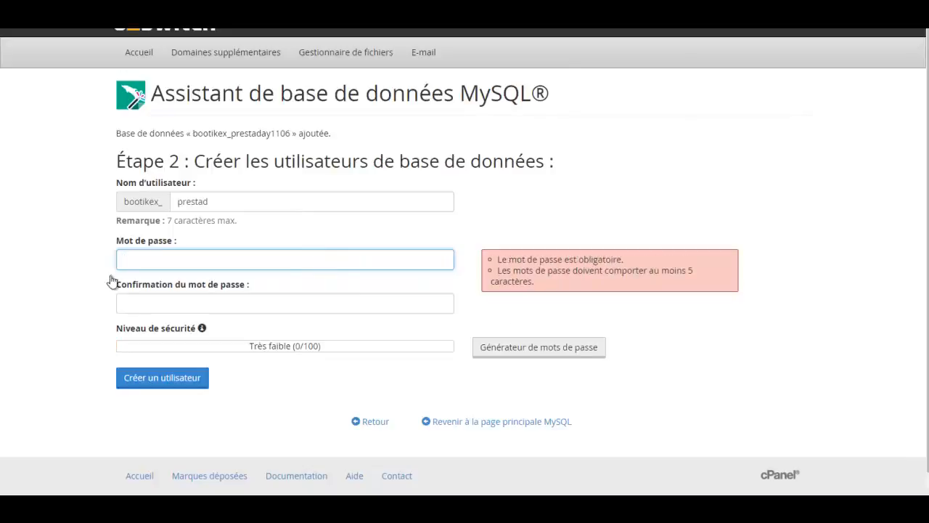
type("•")
key("BackSpace")
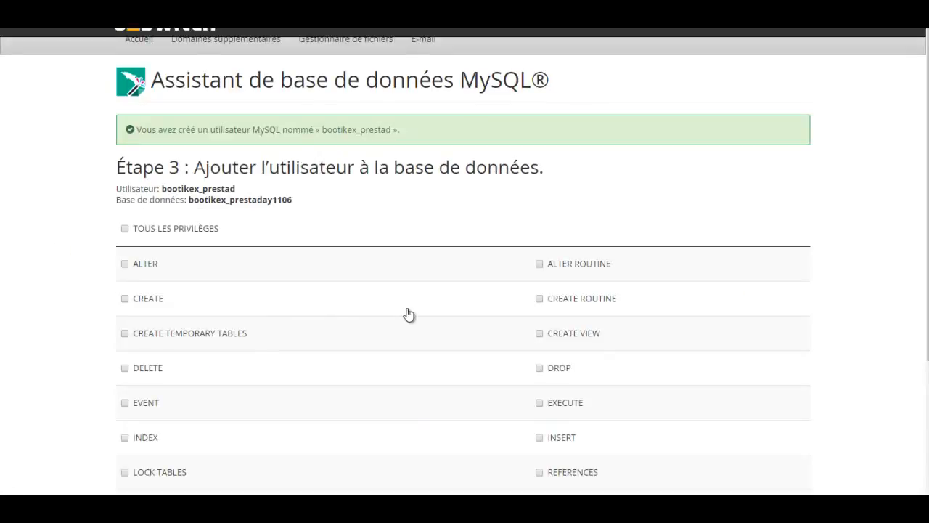
- Grant bootikex_prestad all privileges on bootikex_prestaday1106 and confirm
scroll(112, 56, "down", 1)
scroll(88, 61, "down", 2)
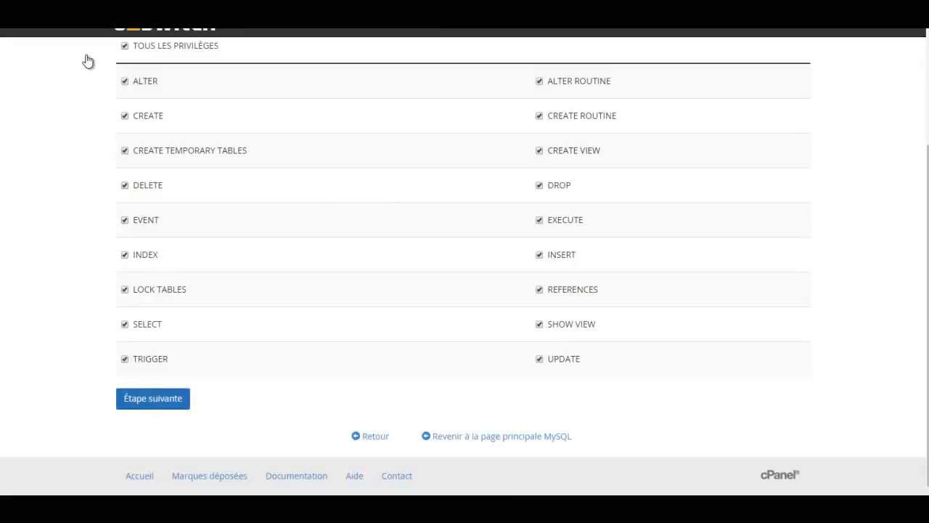
key("Return")
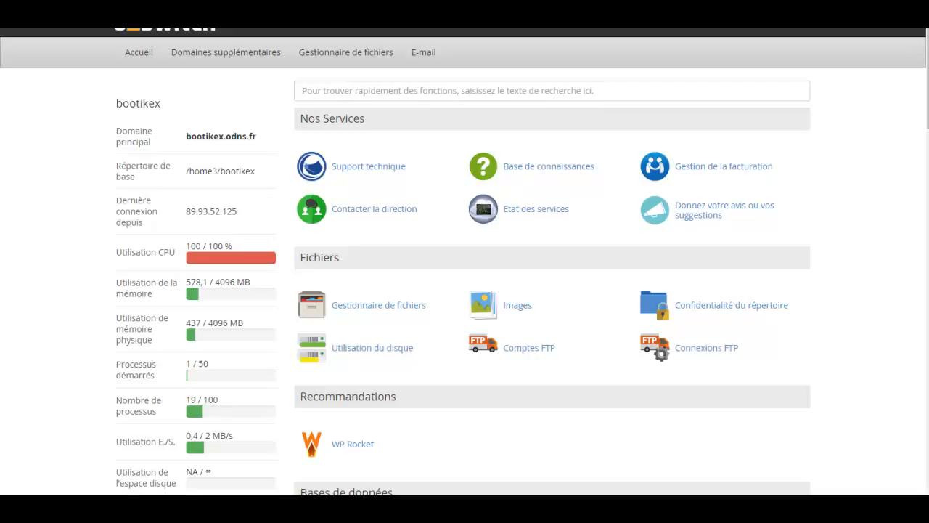
- Scroll down the cPanel home page
scroll(445, 311, "down", 5)
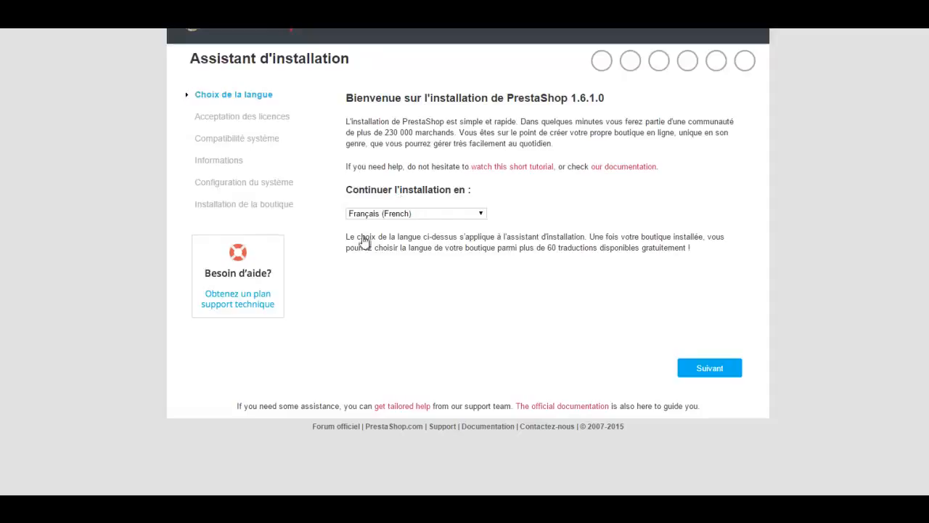
- Keep French as the installer language, accept the terms and conditions, and continue
left_click(710, 368)
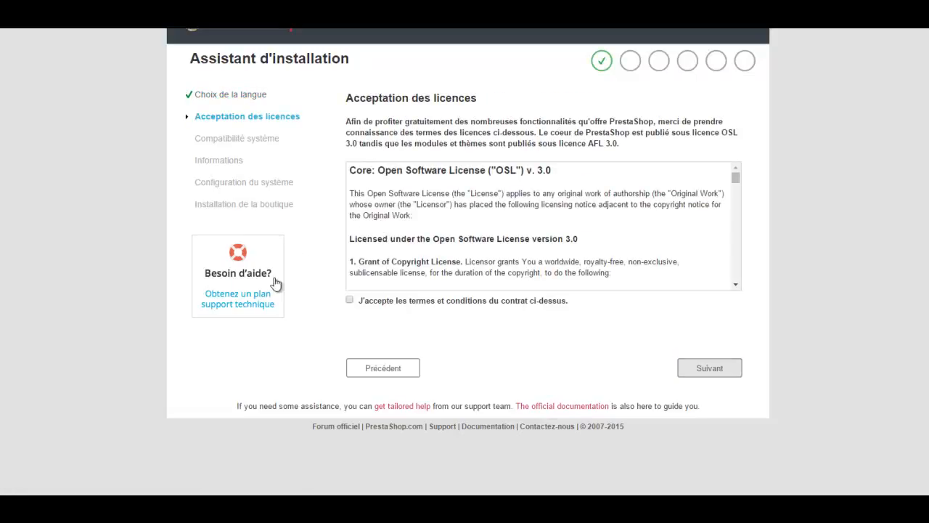
left_click(349, 299)
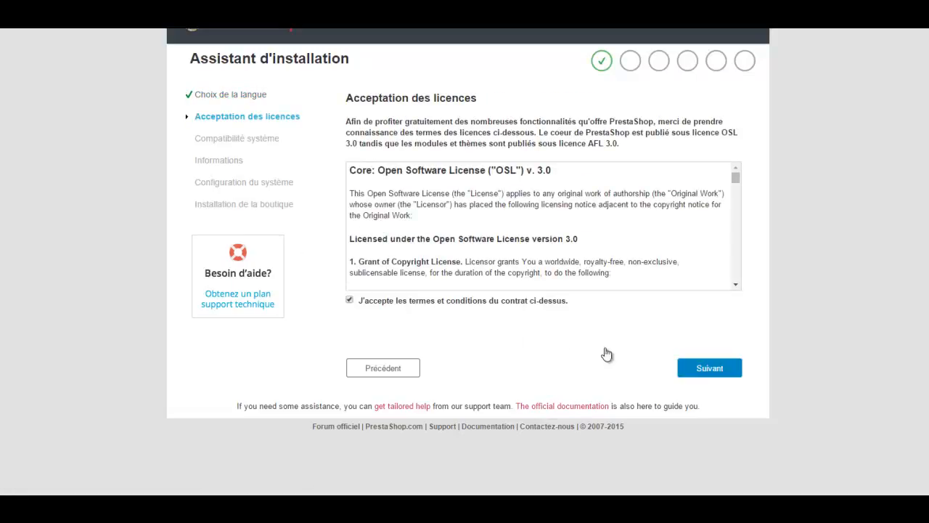
left_click(710, 368)
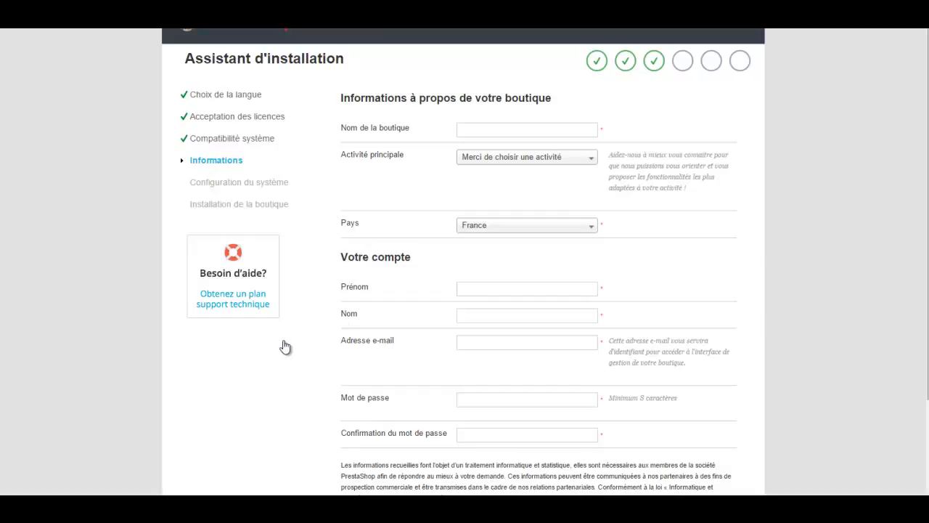
key("super+Down")
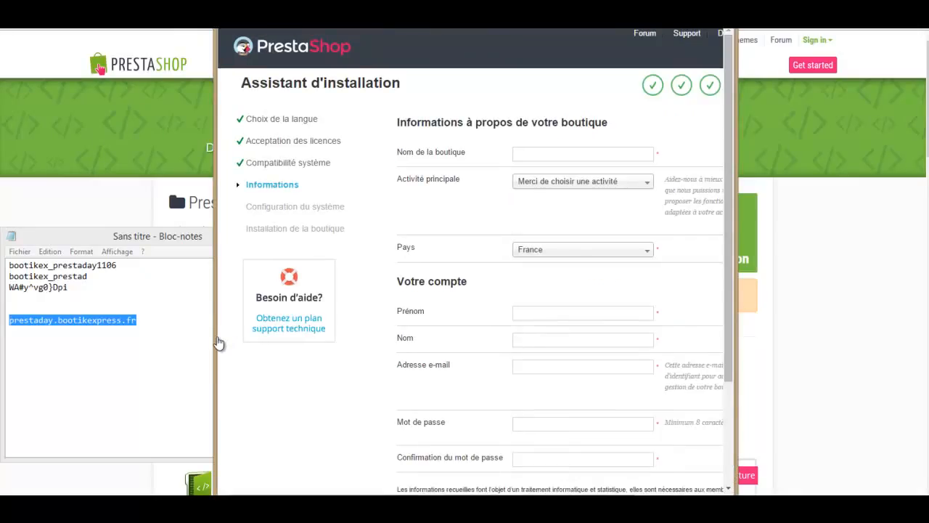
key("super+Left")
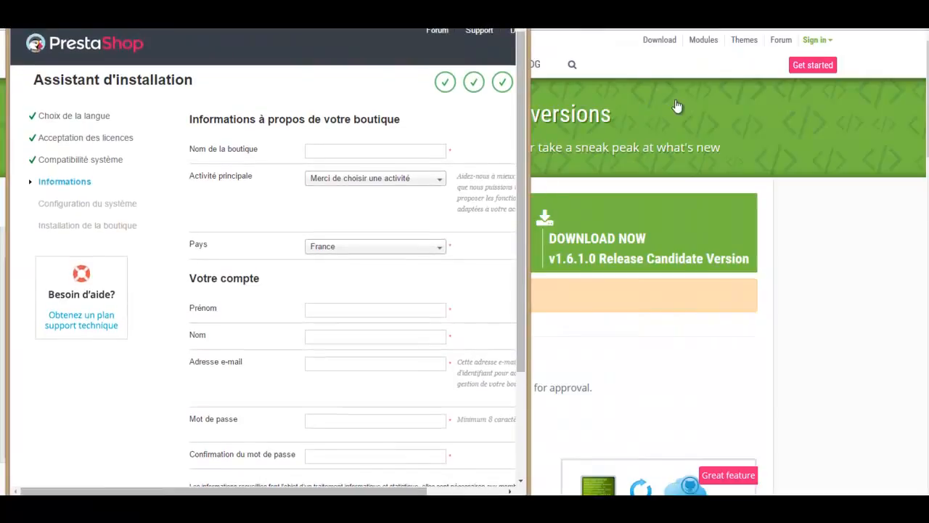
key("super+Up")
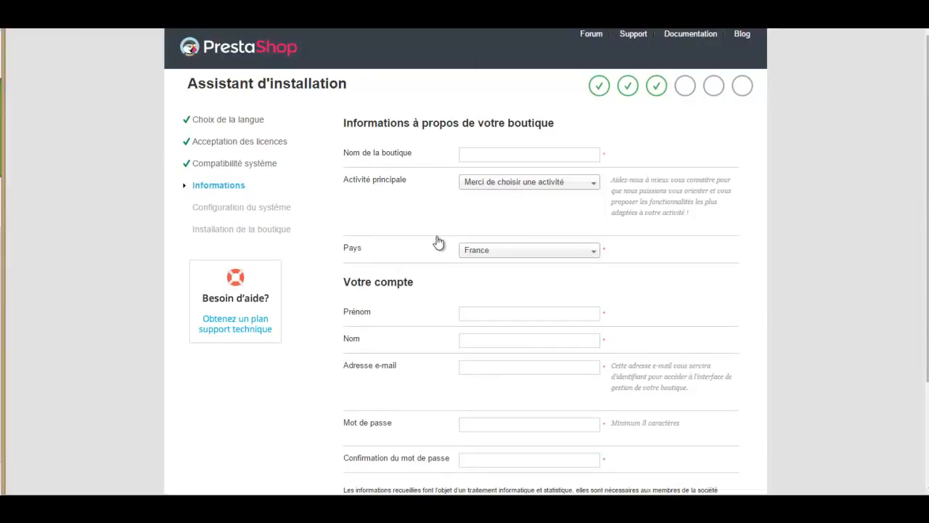
- Name the shop 'boutique prestaday'
left_click(349, 154)
type("boutique prestaday")
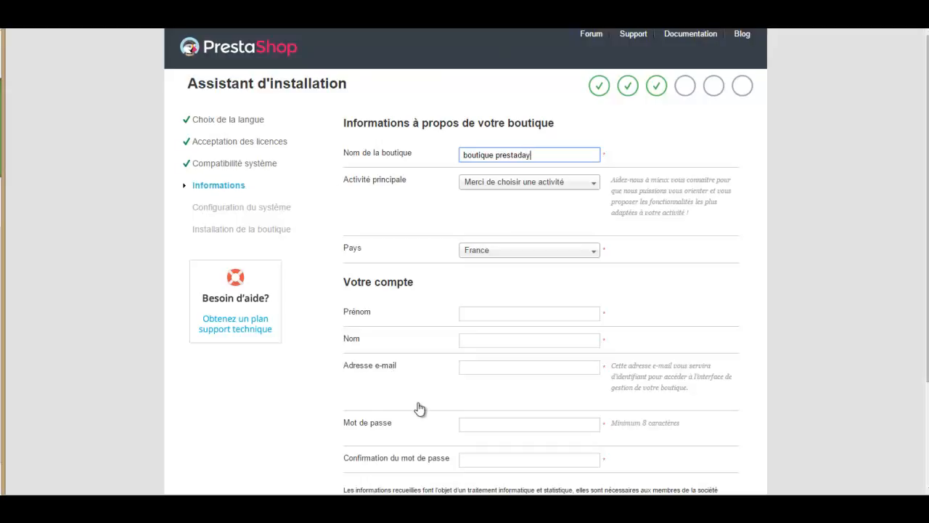
scroll(420, 408, "down", 3)
- Enter the admin's first name, last name, e-mail and password, then submit the form
key("Tab")
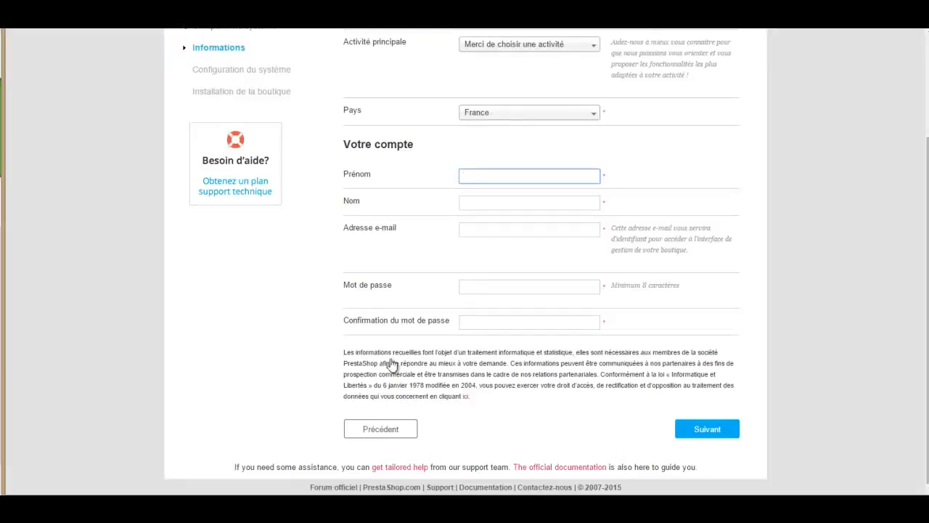
key("Tab")
key("Tab")
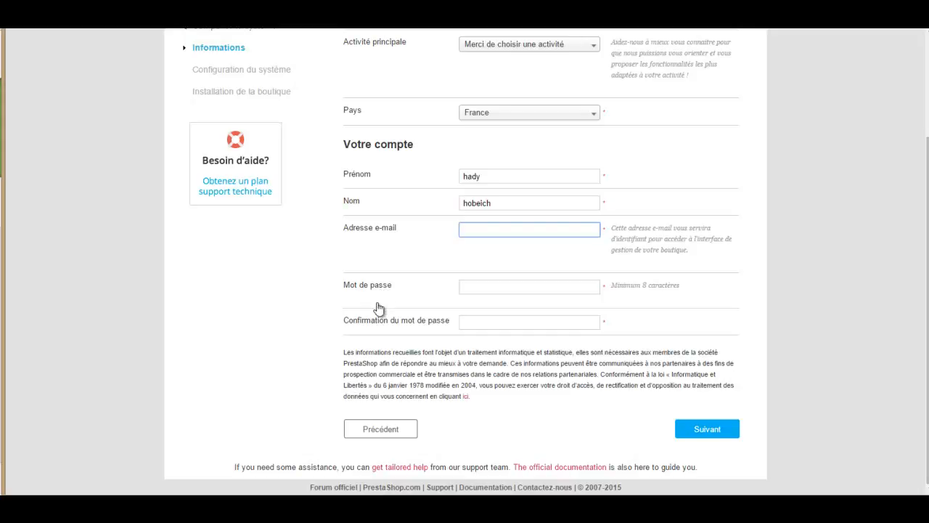
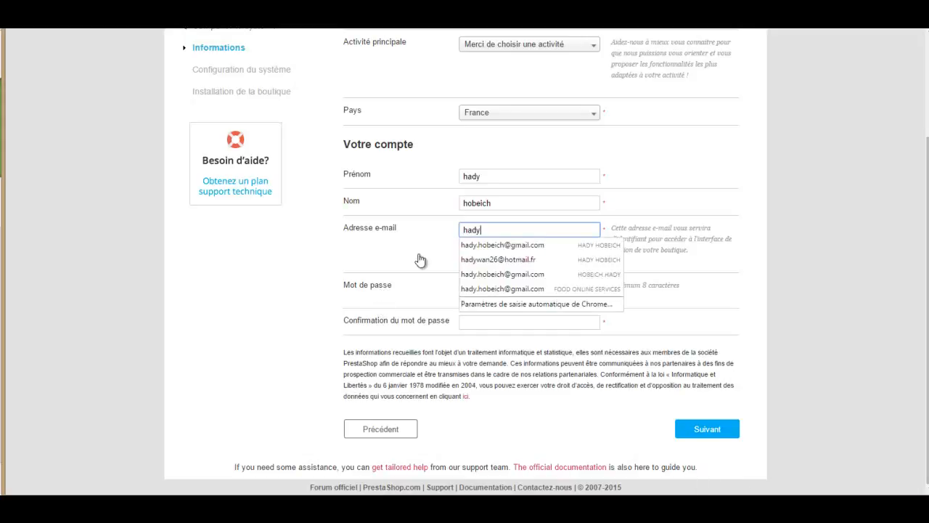
key("Tab")
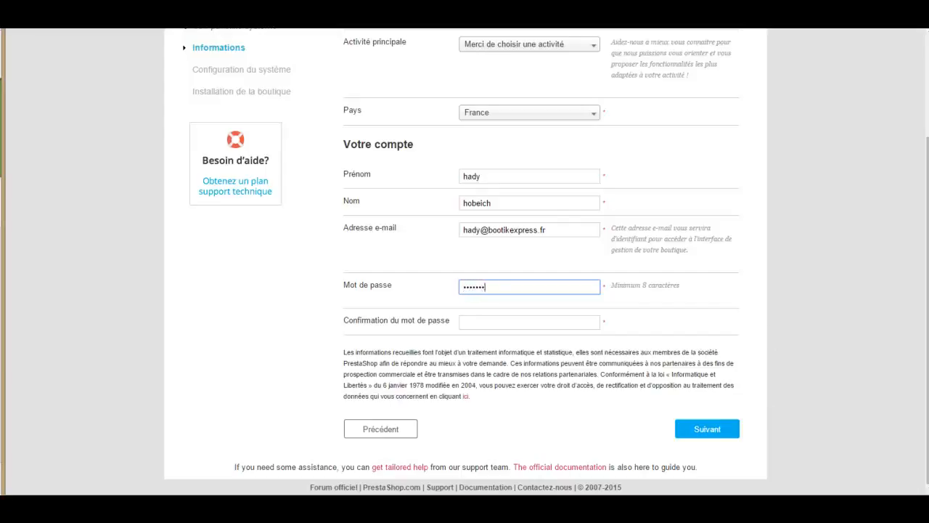
type("1")
key("Tab")
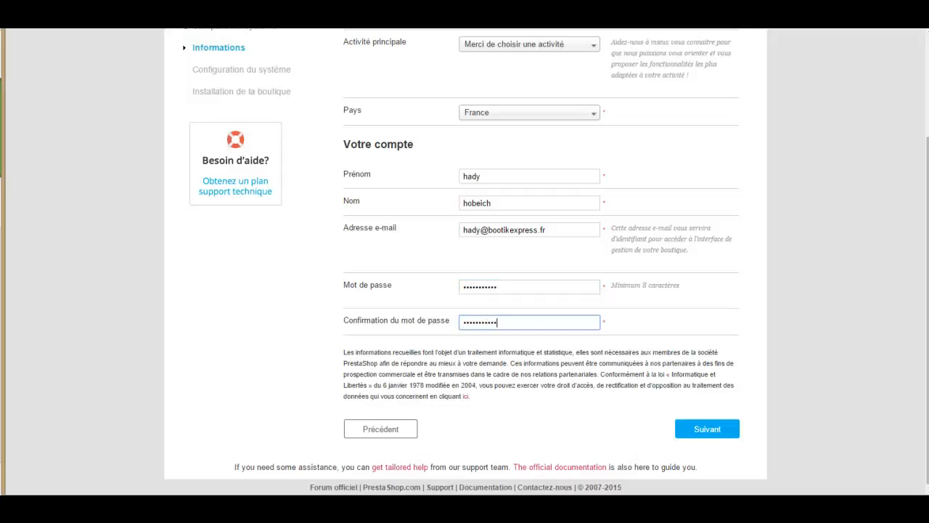
key("Return")
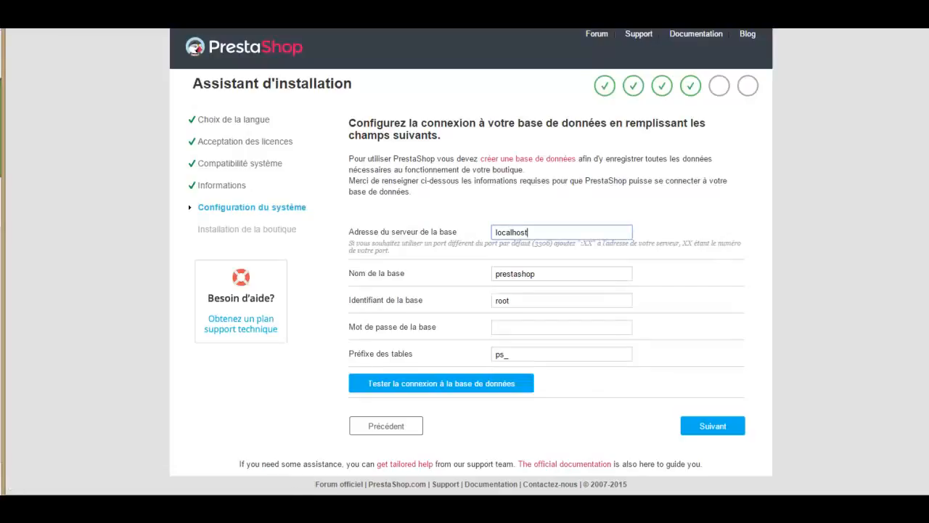
- Keep localhost as the server and paste bootikex_prestaday1106 as the database name
double_click(572, 235)
key("End")
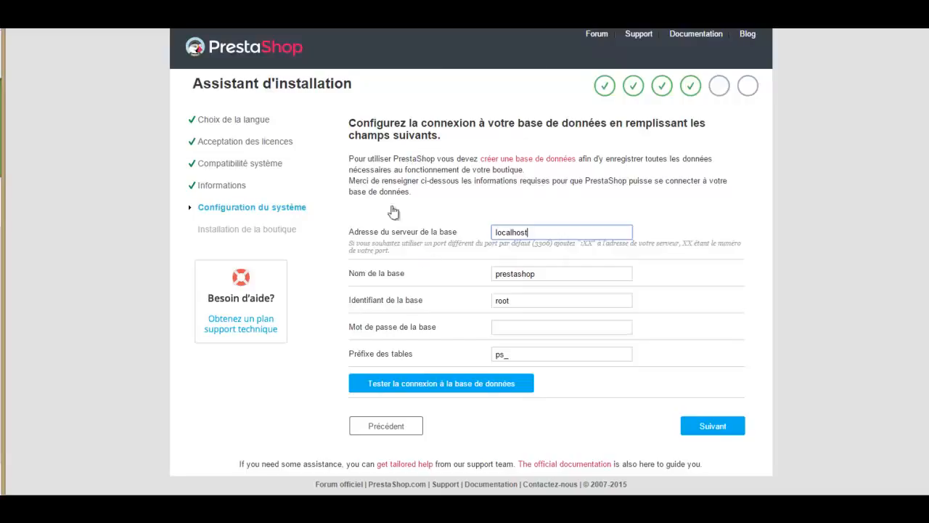
key("alt+Tab")
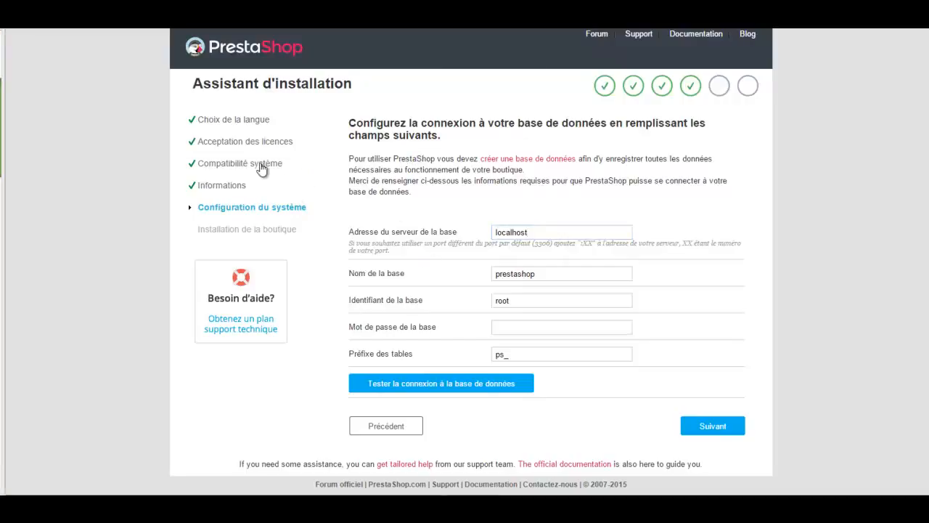
key("alt+Tab")
key("Down")
key("Down")
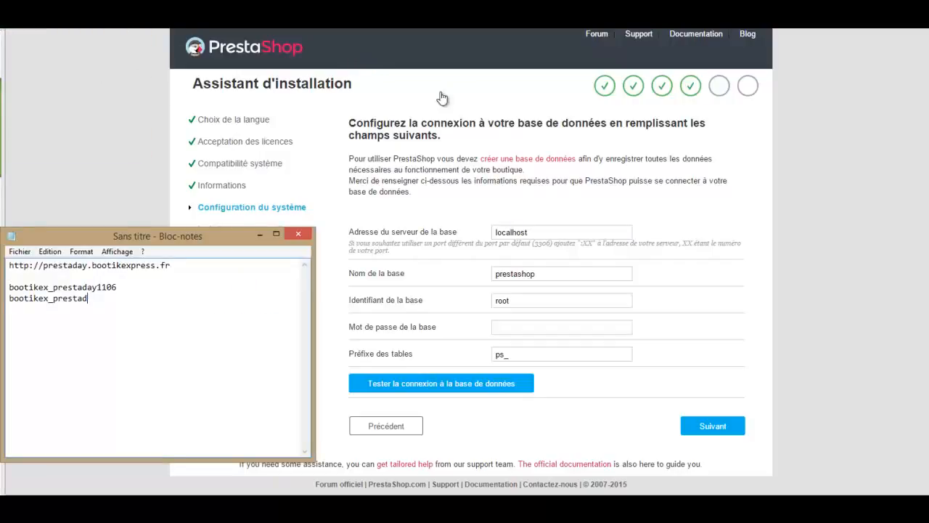
key("Up")
key("End")
key("shift+Left")
key("shift+Left")
key("shift+Left")
key("shift+Left")
key("shift+Left")
key("shift+Left")
key("shift+Left")
key("shift+Left")
key("shift+Left")
key("shift+Left")
key("shift+Left")
key("shift+Left")
key("shift+Left")
key("shift+Left")
key("shift+Left")
key("shift+Left")
key("shift+Left")
key("shift+Left")
key("shift+Left")
key("shift+Left")
key("ctrl+c")
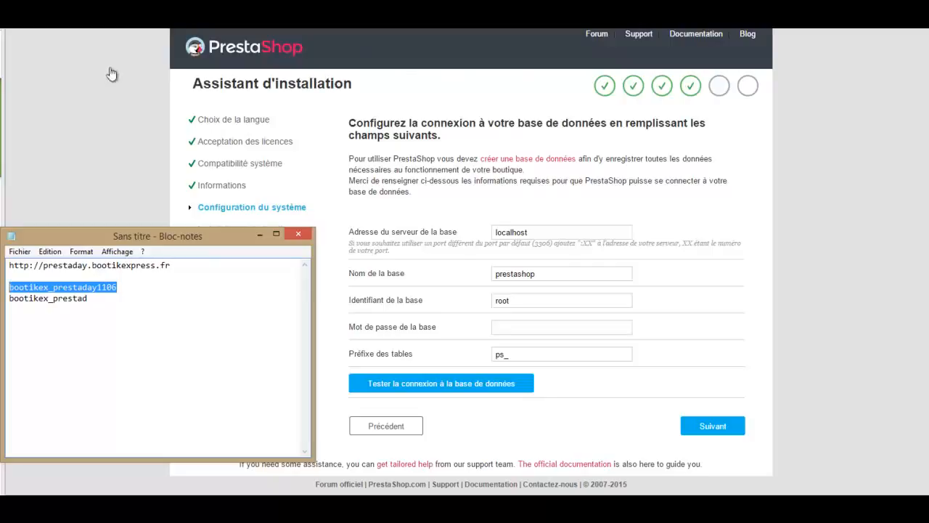
key("alt+Tab")
key("Tab")
key("ctrl+v")
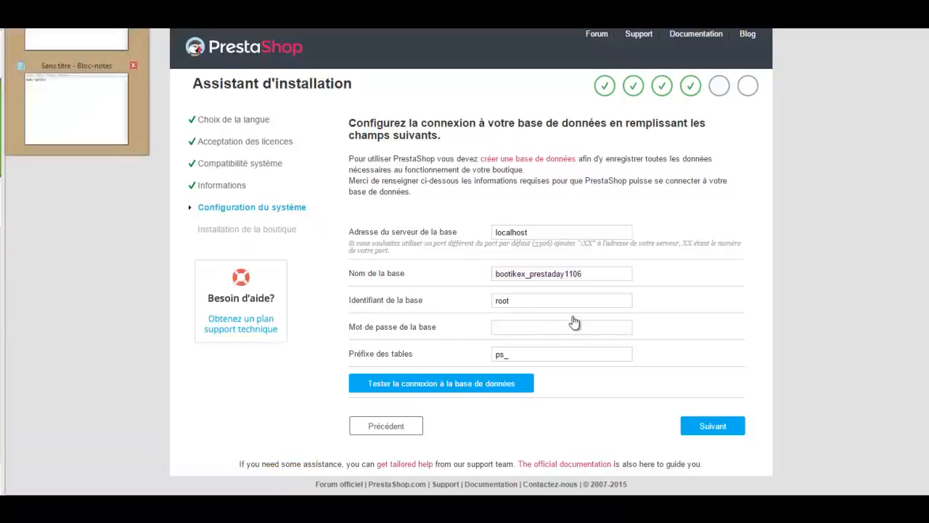
- Paste the database user bootikex_prestad and its password, then test the connection
key("alt+Tab")
key("Down")
key("shift+Left")
key("shift+Left")
key("shift+Left")
key("shift+Left")
key("shift+Left")
key("shift+Left")
key("shift+Left")
key("shift+Left")
key("shift+Left")
key("shift+Left")
key("shift+Left")
key("shift+Left")
key("shift+Left")
key("shift+Left")
key("shift+Left")
key("shift+Left")
key("ctrl+c")
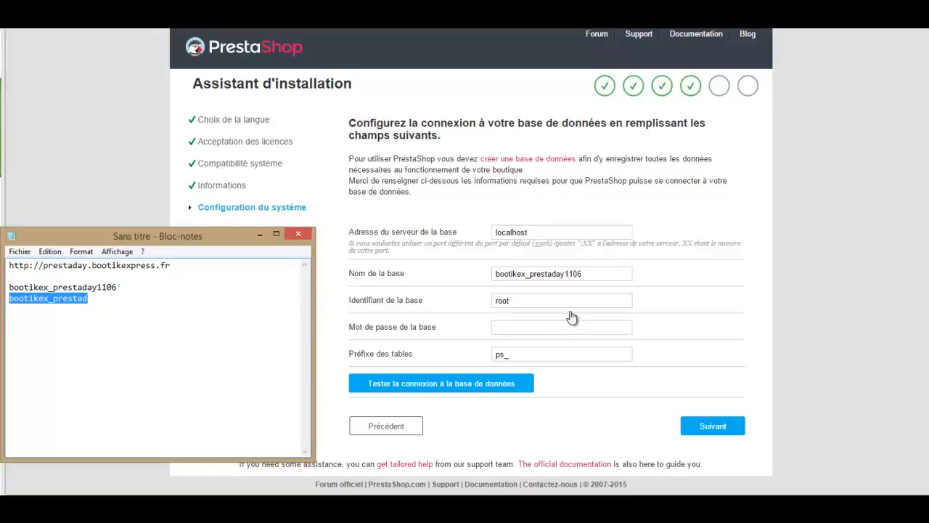
key("alt+Tab")
key("Tab")
key("ctrl+v")
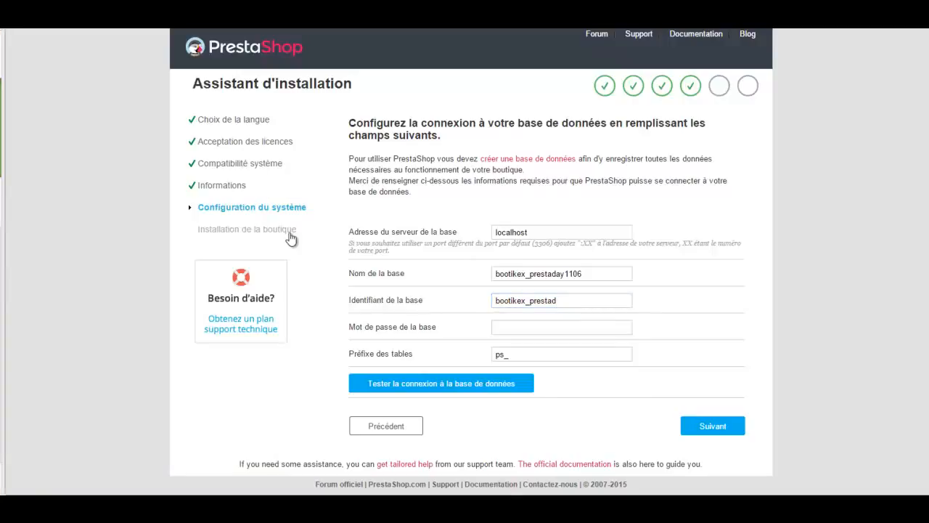
key("alt+Tab")
key("Tab")
key("ctrl+v")
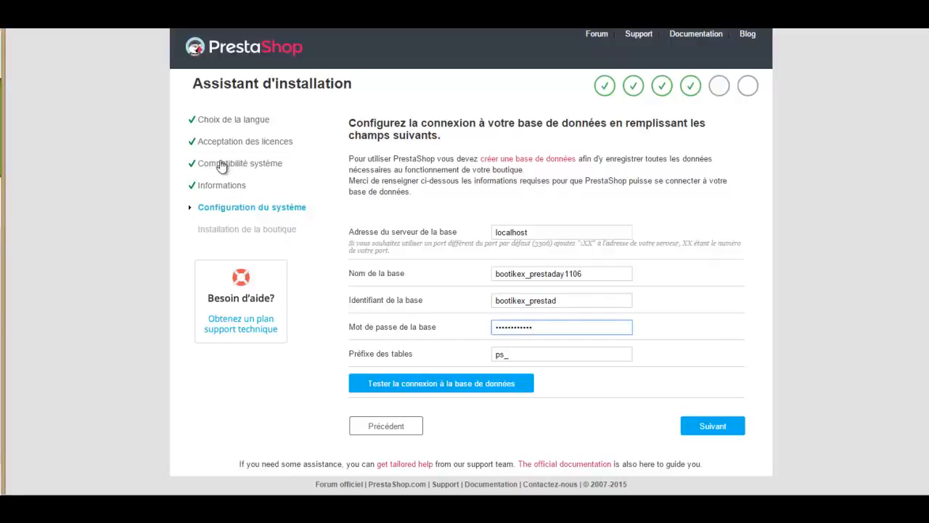
key("Tab")
key("Tab")
key("Return")
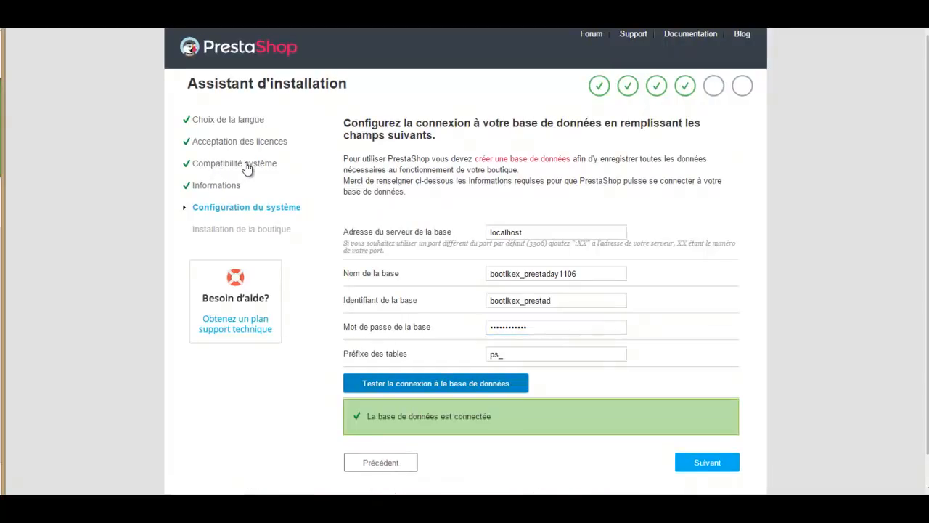
- Launch the shop installation and decline Chrome's offer to save the password
scroll(247, 167, "down", 1)
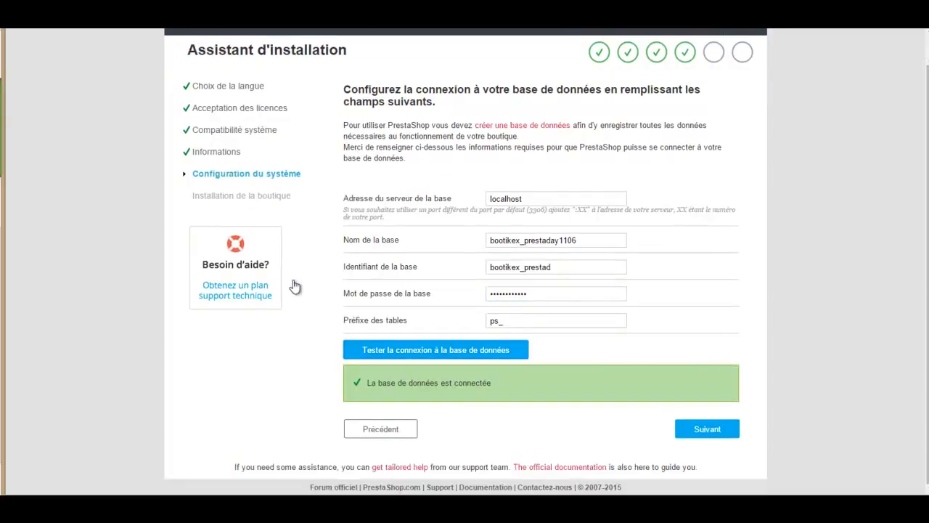
key("Tab")
key("Return")
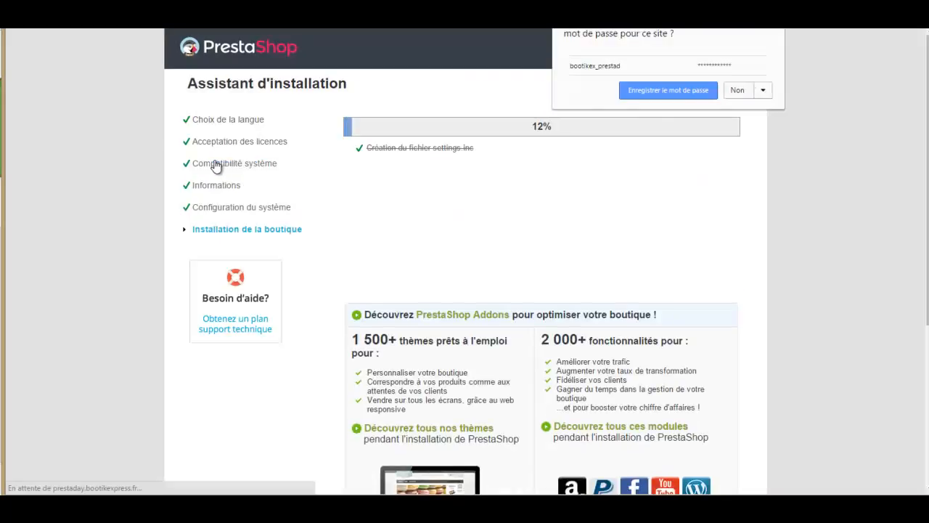
key("Tab")
key("Return")
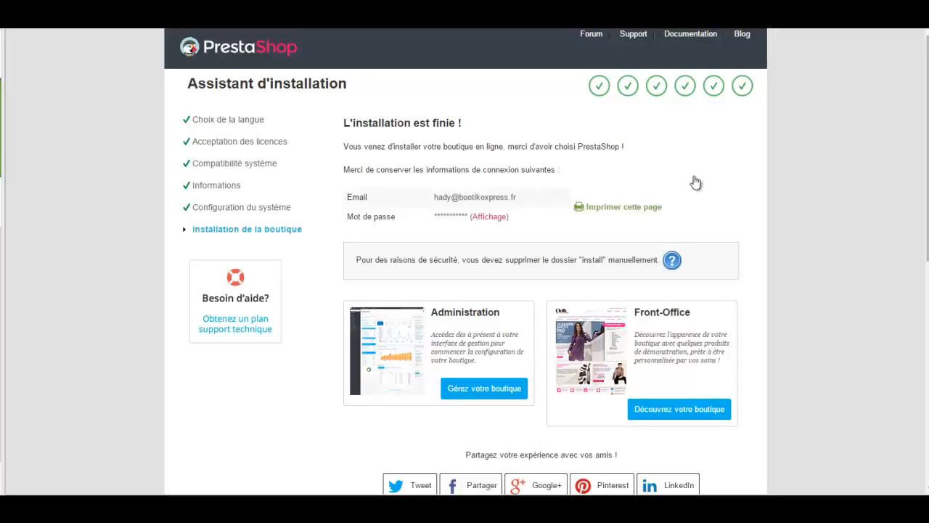
- Delete the install folder from prestashopday110615 in File Manager, confirming the move to trash
left_click_drag(355, 260, 479, 260)
left_click(479, 260)
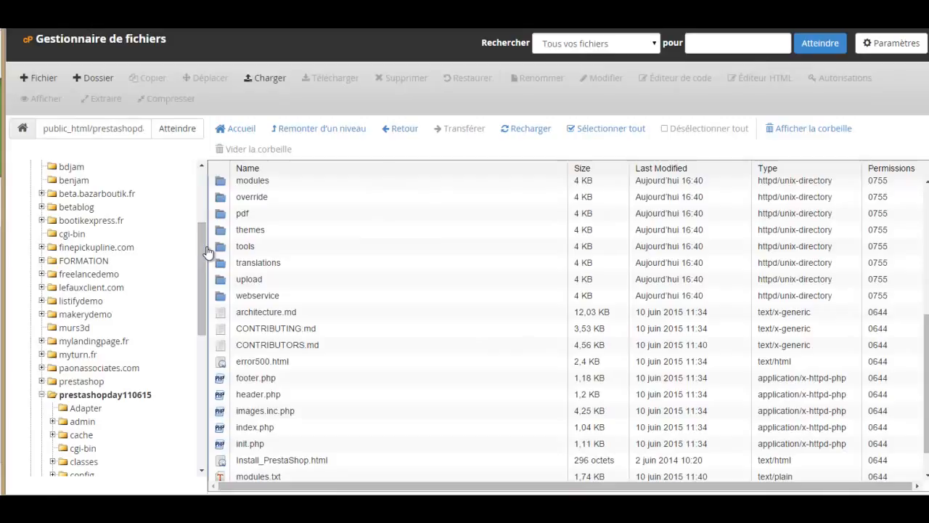
scroll(207, 252, "down", 1)
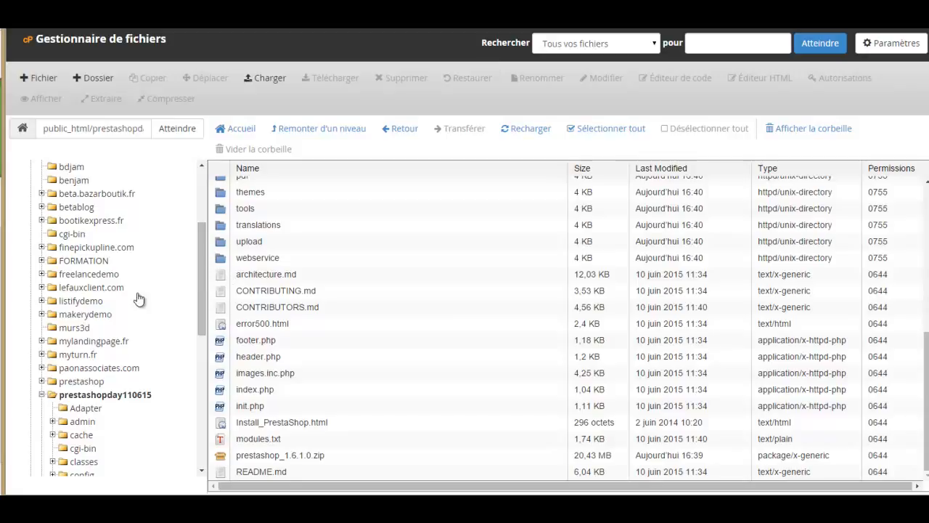
scroll(139, 298, "down", 3)
scroll(139, 297, "down", 4)
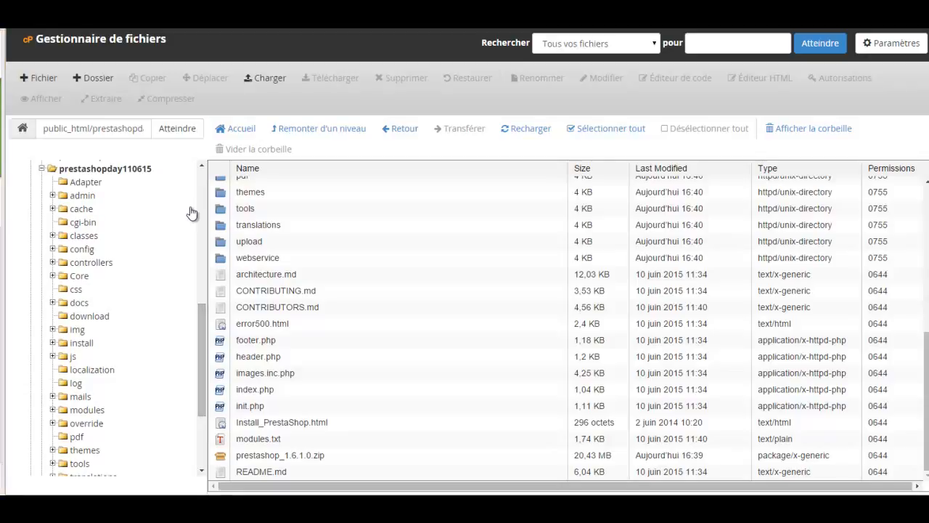
left_click(218, 274)
scroll(218, 274, "up", 5)
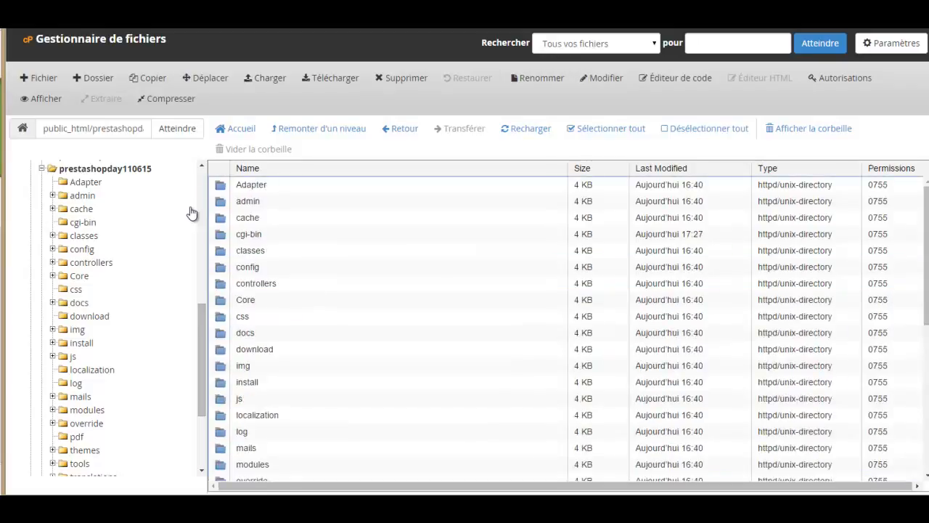
key("Down")
key("Down")
key("Down")
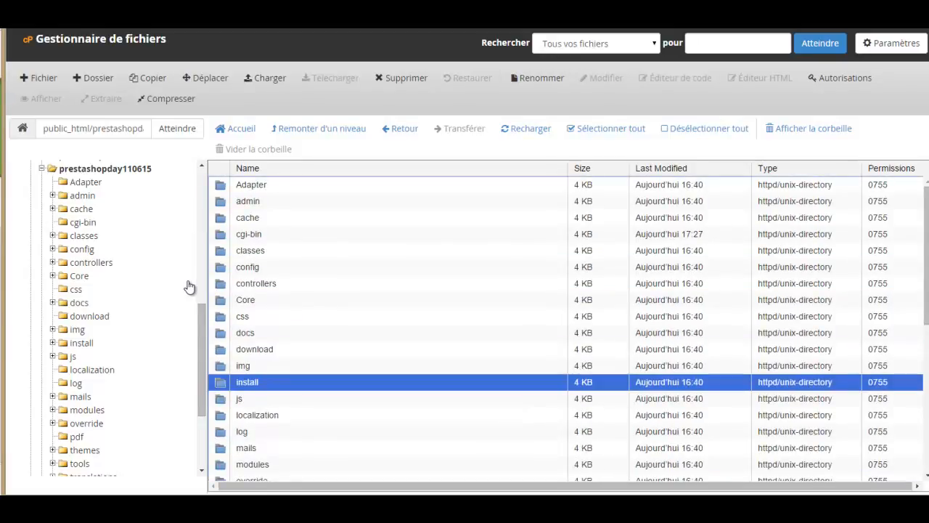
left_click(401, 78)
key("Return")
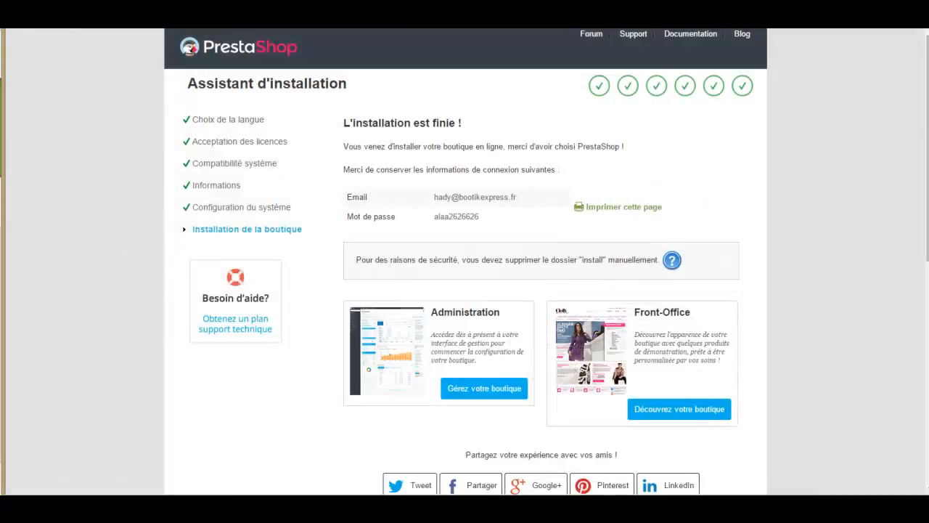
- Scroll down the installation finished page
scroll(548, 356, "down", 3)
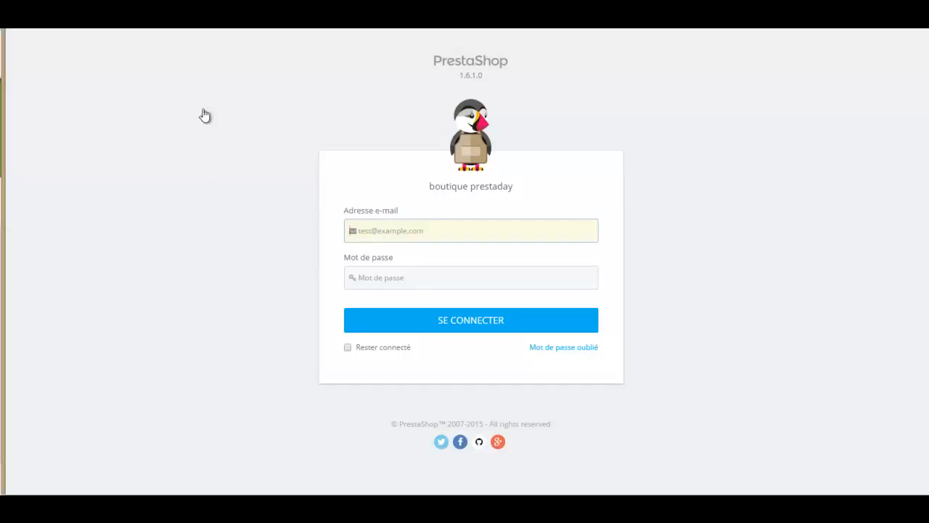
- Log in with the admin e-mail and password, with 'Rester connecté' ticked
type("hady")
key("Down")
key("Down")
key("Tab")
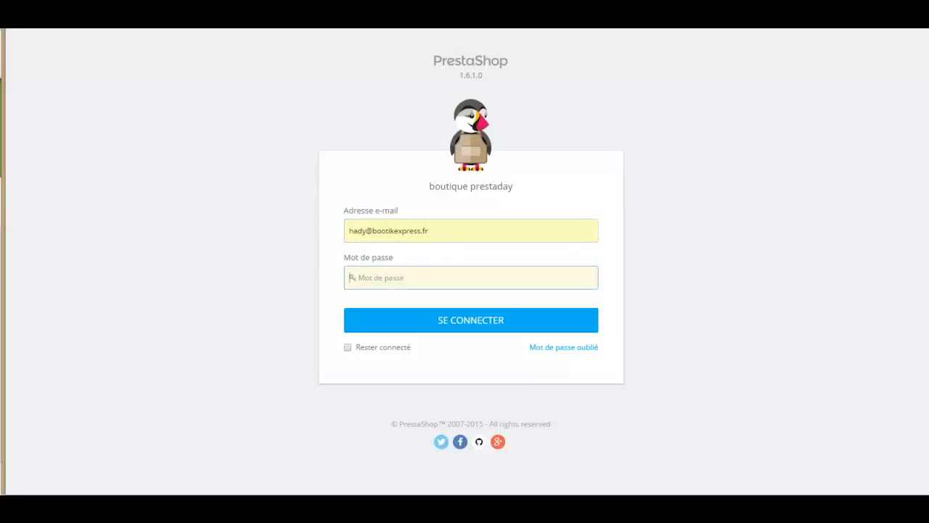
type("a")
key("Tab")
key("Tab")
key("space")
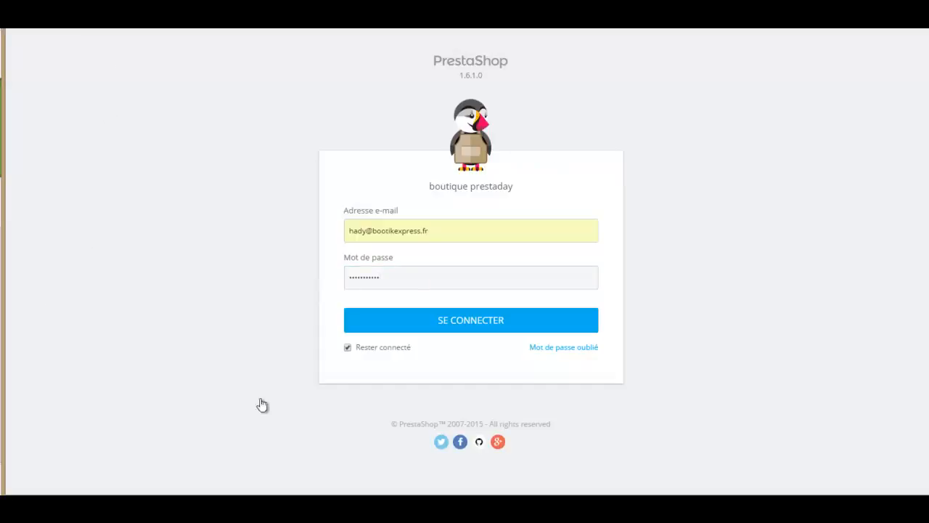
key("shift+Tab")
key("Return")
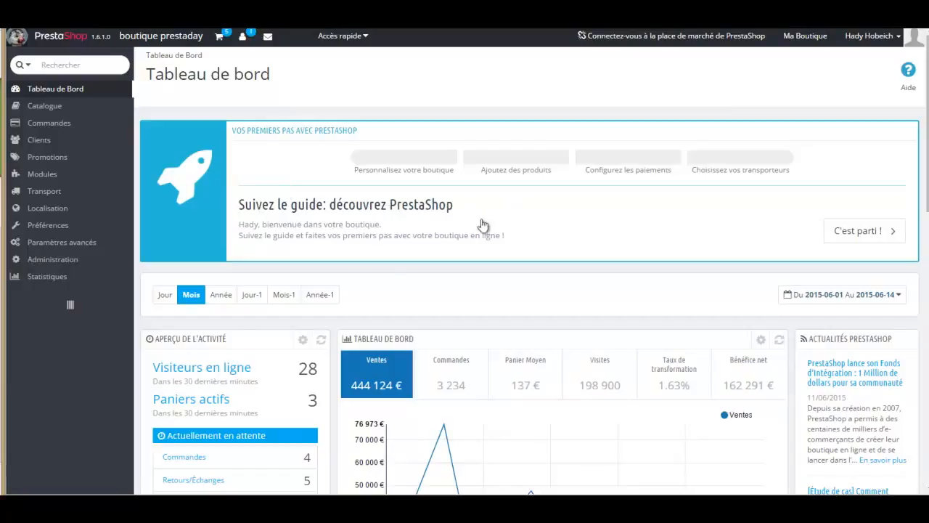
- Review the Tableau de bord figures, then view the public shop via 'Ma Boutique'
scroll(484, 225, "down", 10)
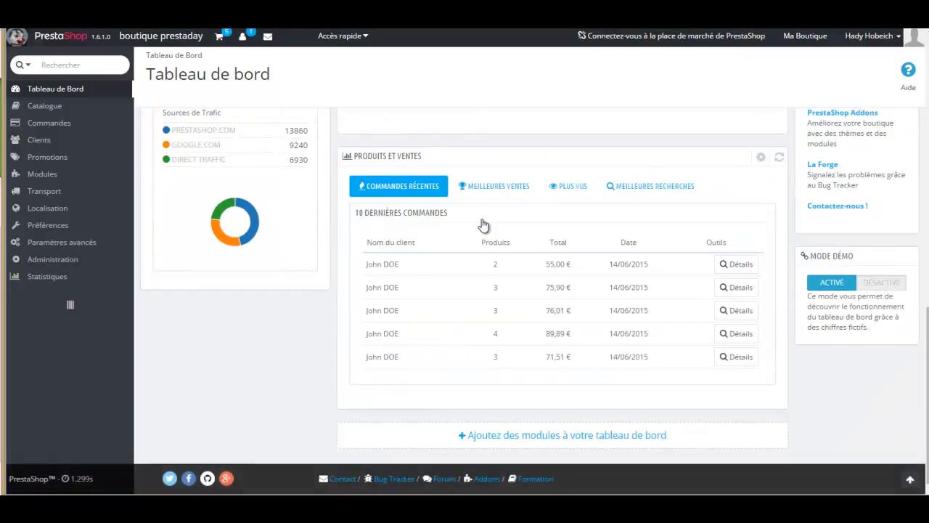
scroll(484, 225, "up", 3)
scroll(485, 225, "down", 3)
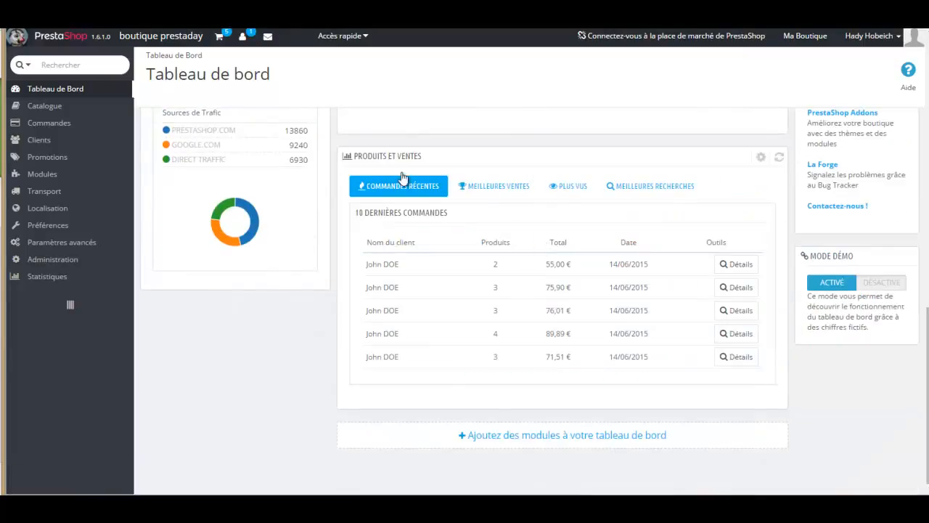
scroll(436, 182, "up", 10)
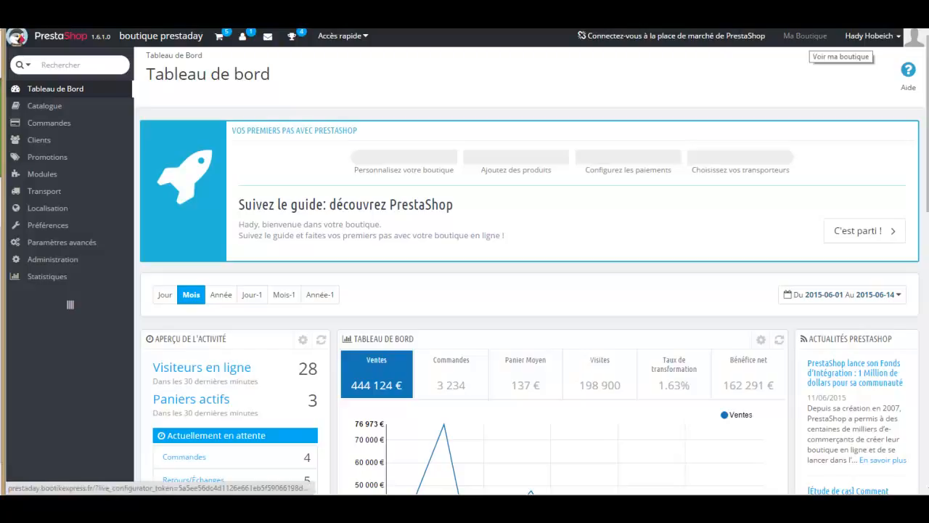
left_click(805, 35)
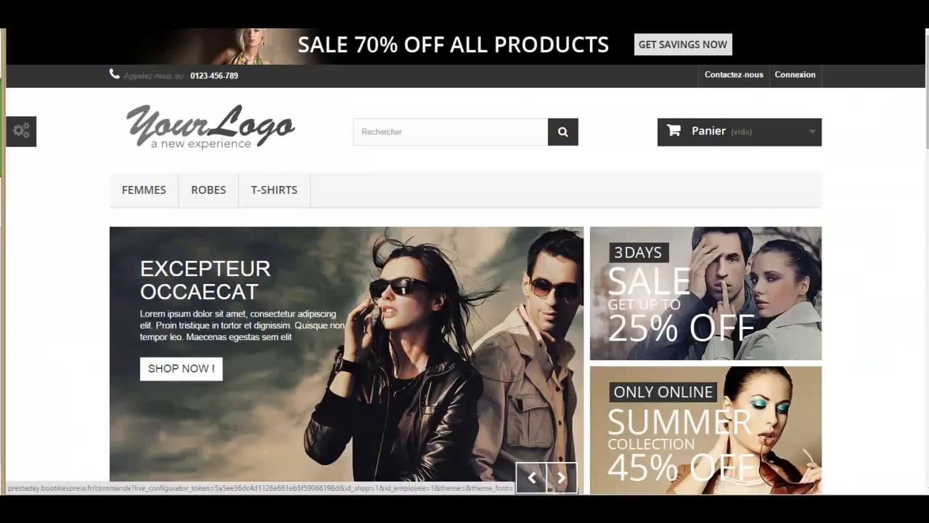
- Browse the demo storefront, then reopen it from the installation-complete page's 'Découvrez votre boutique'
scroll(151, 148, "down", 15)
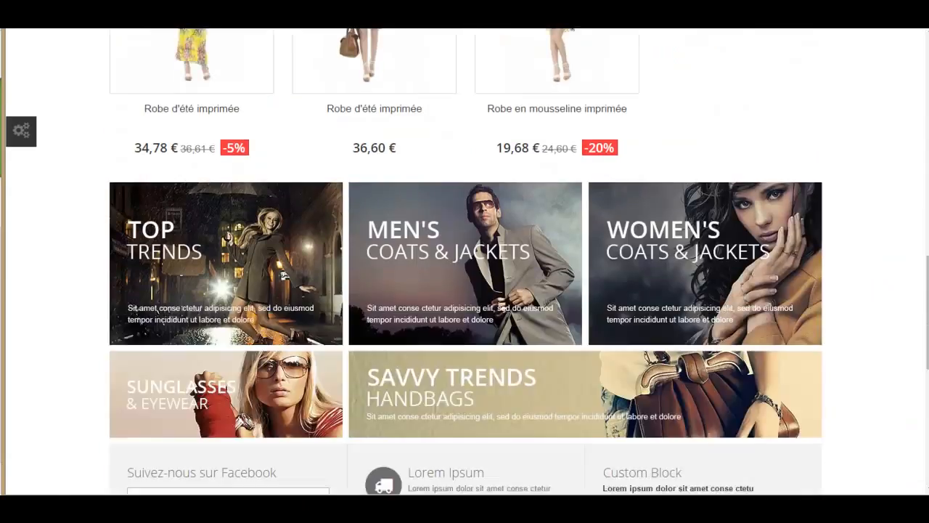
scroll(465, 261, "down", 3)
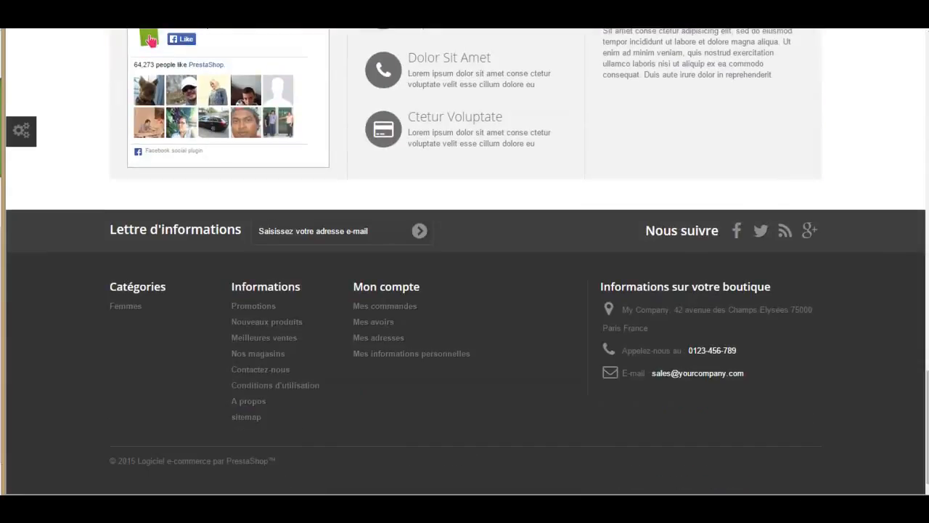
scroll(150, 40, "up", 18)
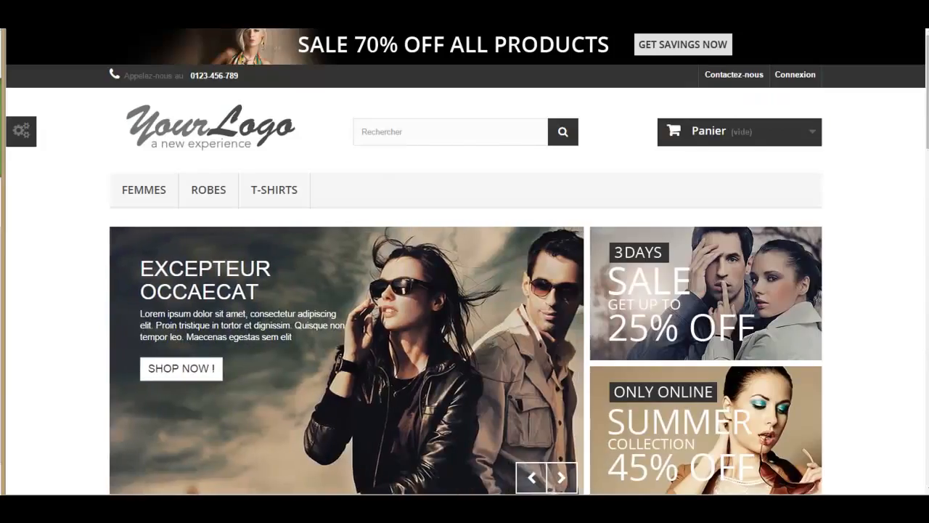
key("ctrl+shift+Tab")
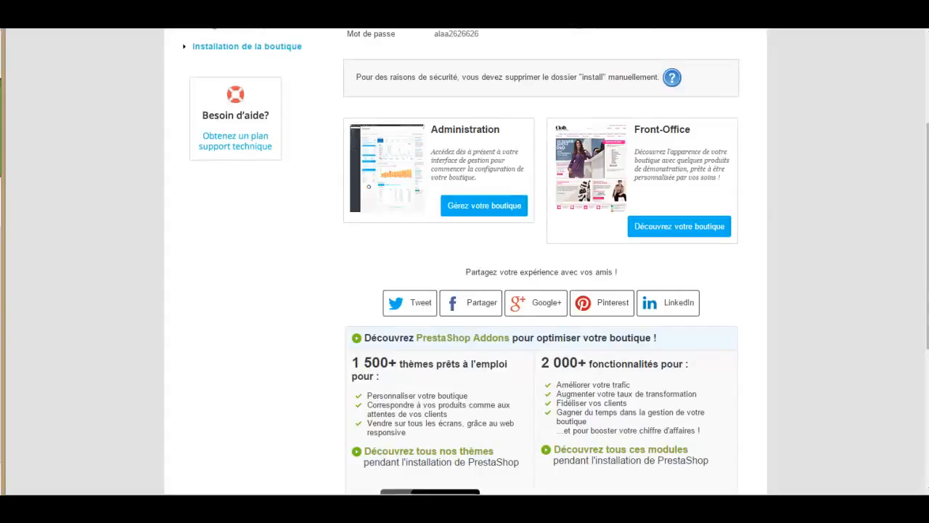
left_click(484, 206)
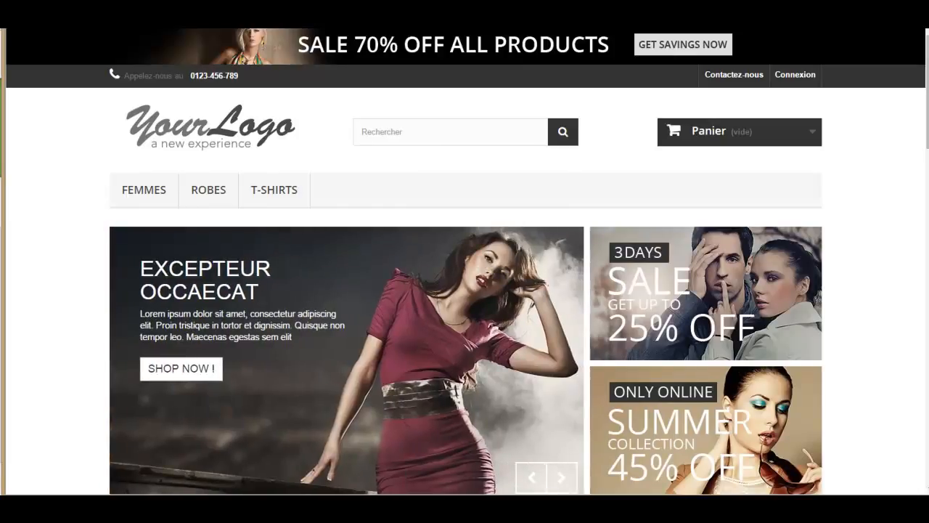
- Bring up the PowerPoint presentation on its title slide, "VIDEOS & TUTOS"
mouse_move(2, 54)
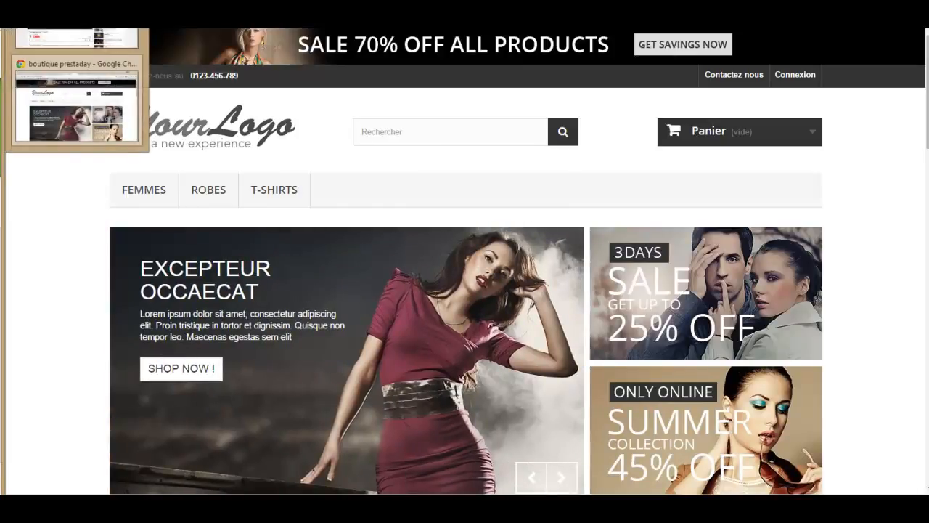
left_click(2, 171)
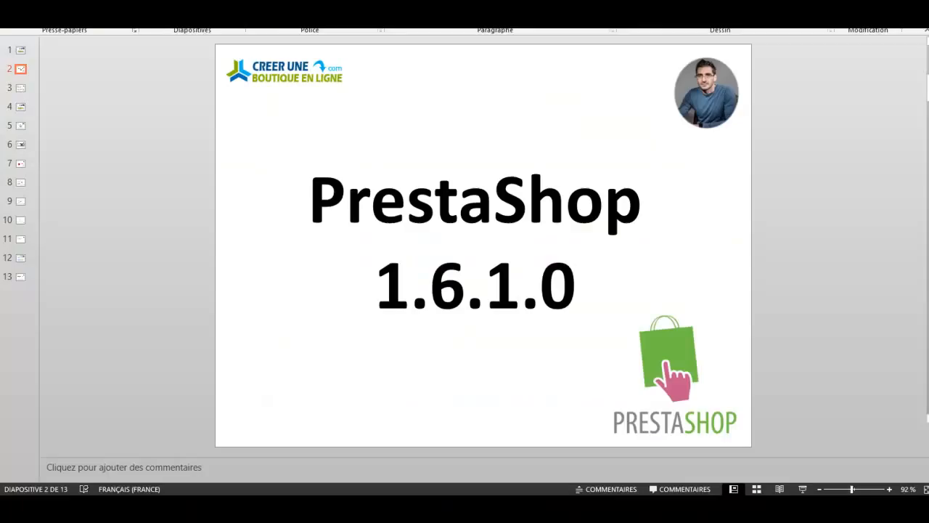
key("Page_Up")
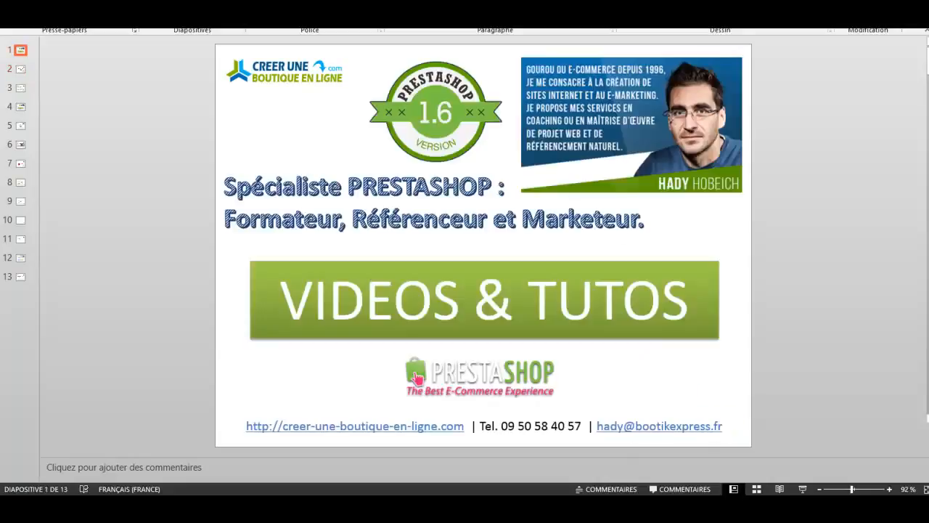